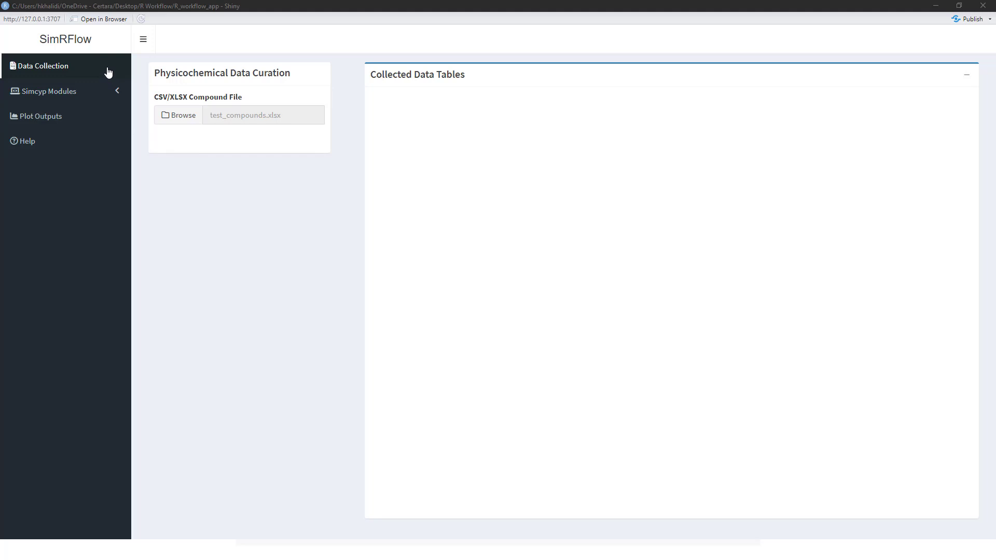
- Switch to the exemplar compound file in Excel and examine its compound, InChIKey, code, SMILES, CAS and dose columns
click(104, 96)
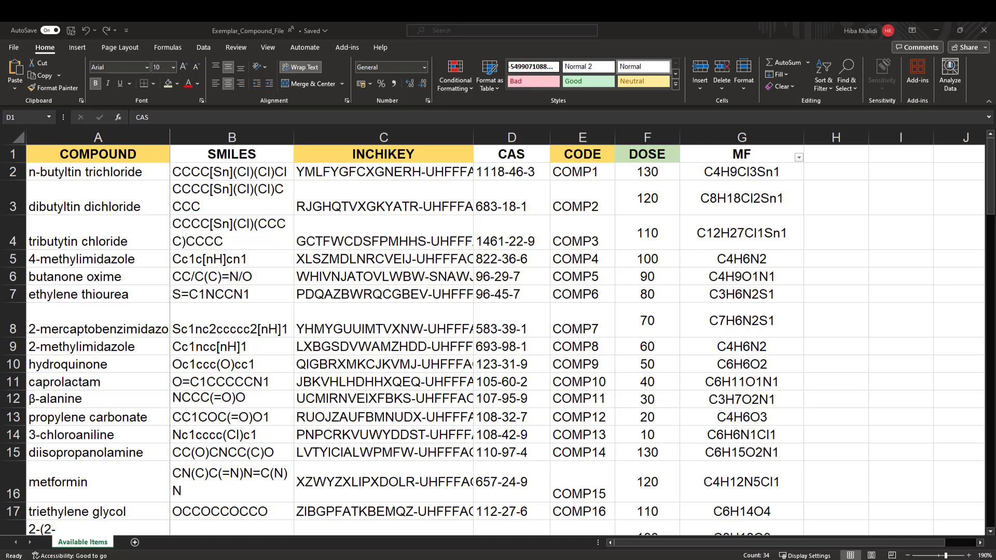
click(160, 165)
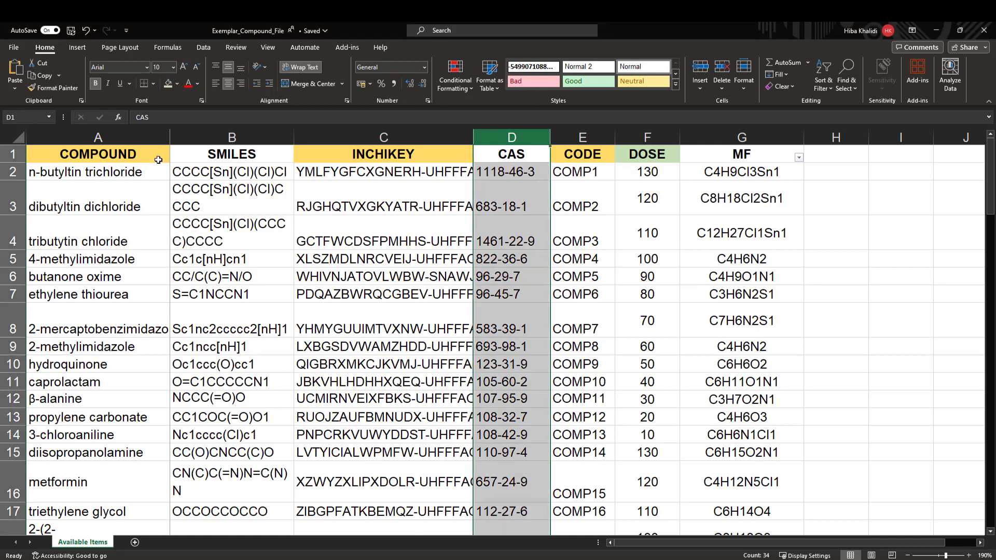
click(160, 158)
click(310, 154)
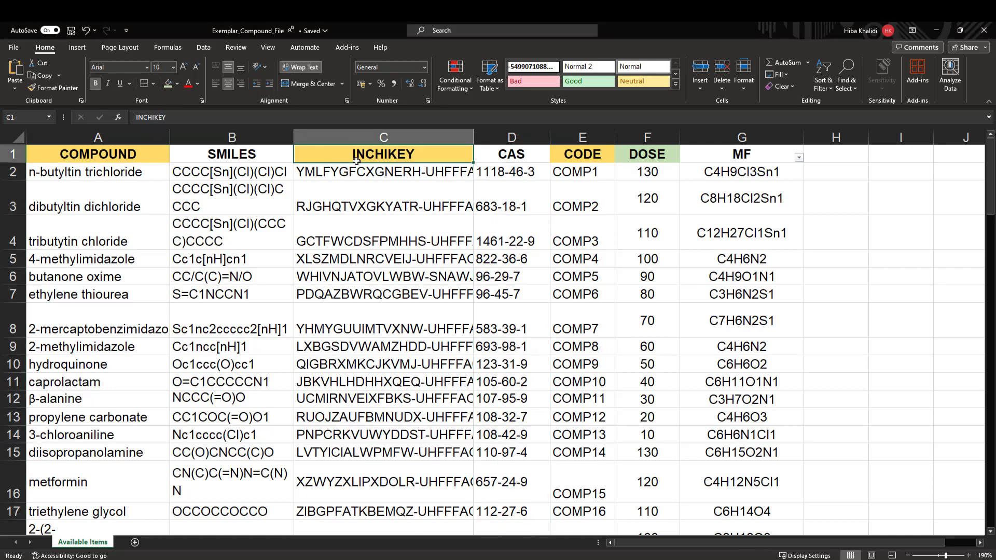
click(563, 158)
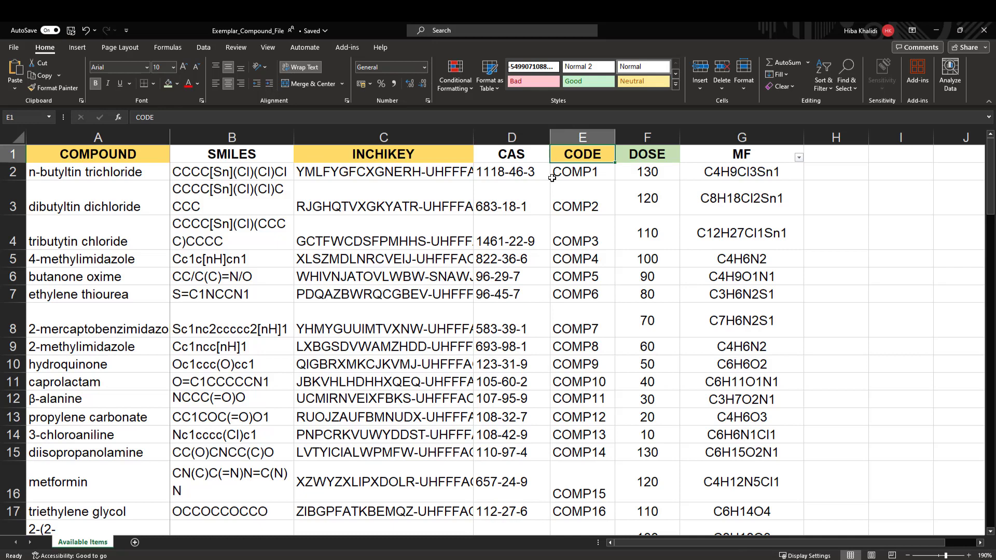
click(277, 136)
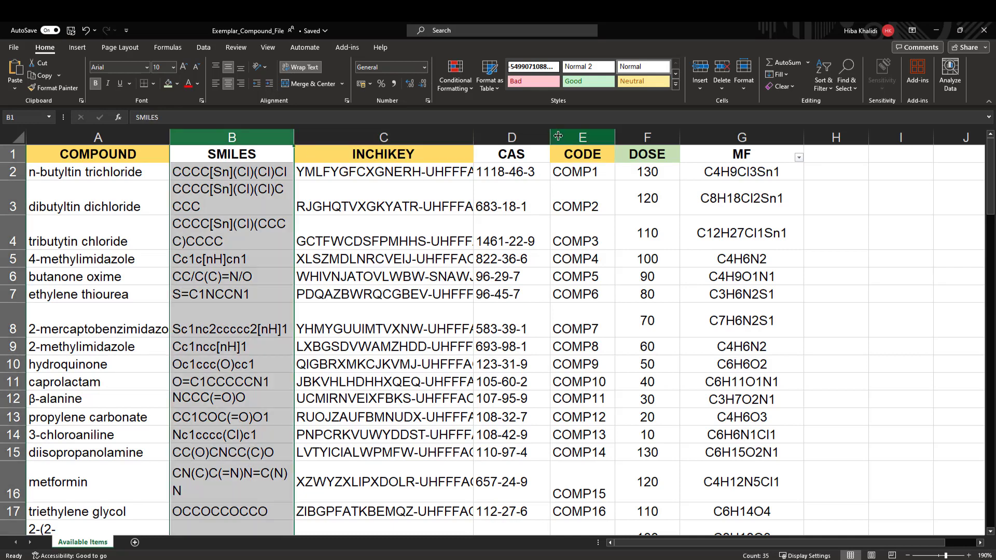
click(540, 137)
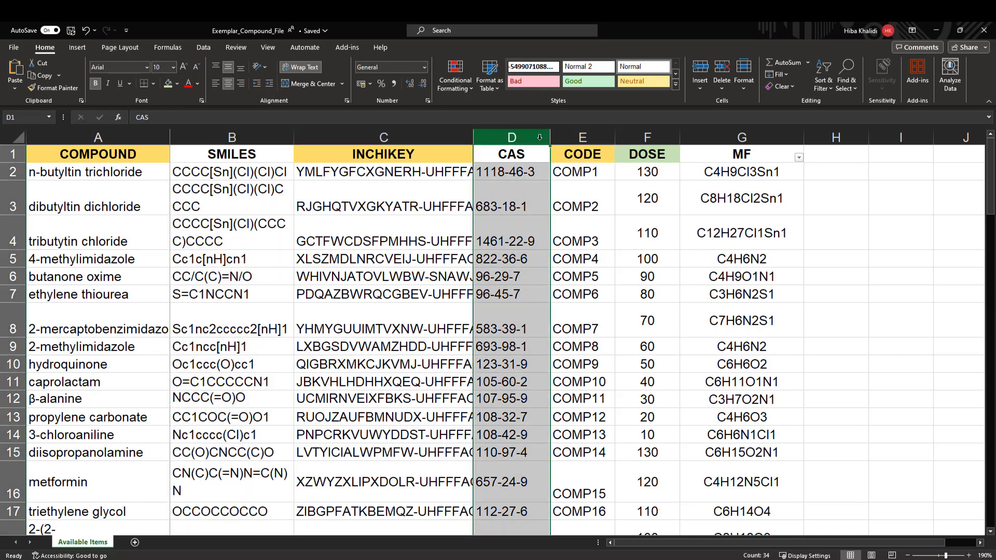
click(627, 137)
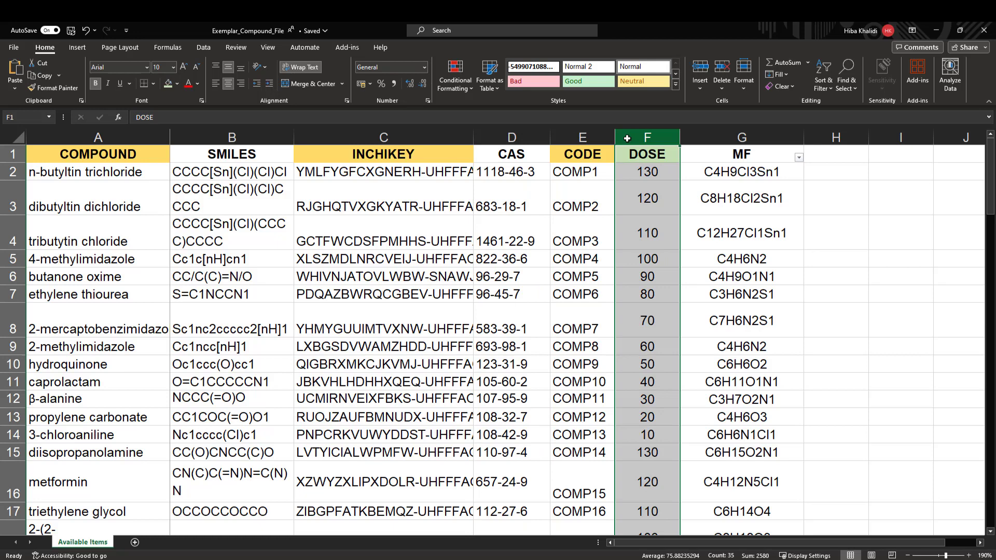
click(634, 176)
click(633, 187)
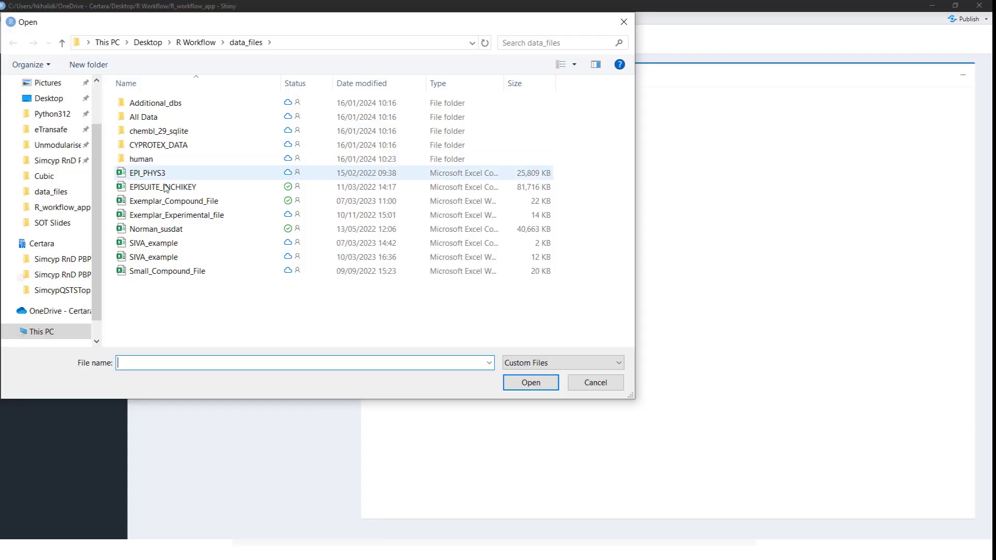
- In SimRFlow, upload Exemplar_Compound_File and run the physicochemical search with PubChem and EPI Suite (Norman DB) included
double_click(174, 200)
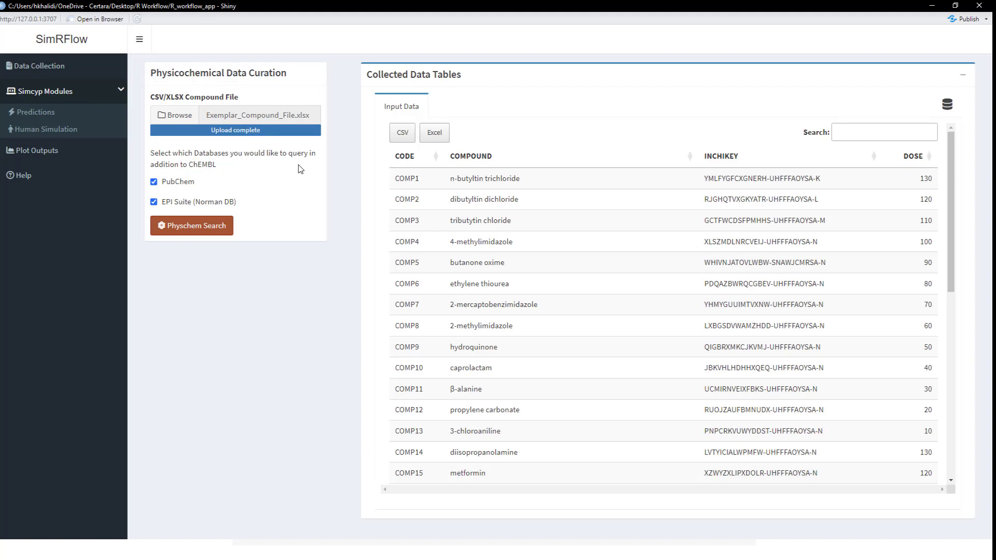
mouse_move(180, 207)
click(196, 227)
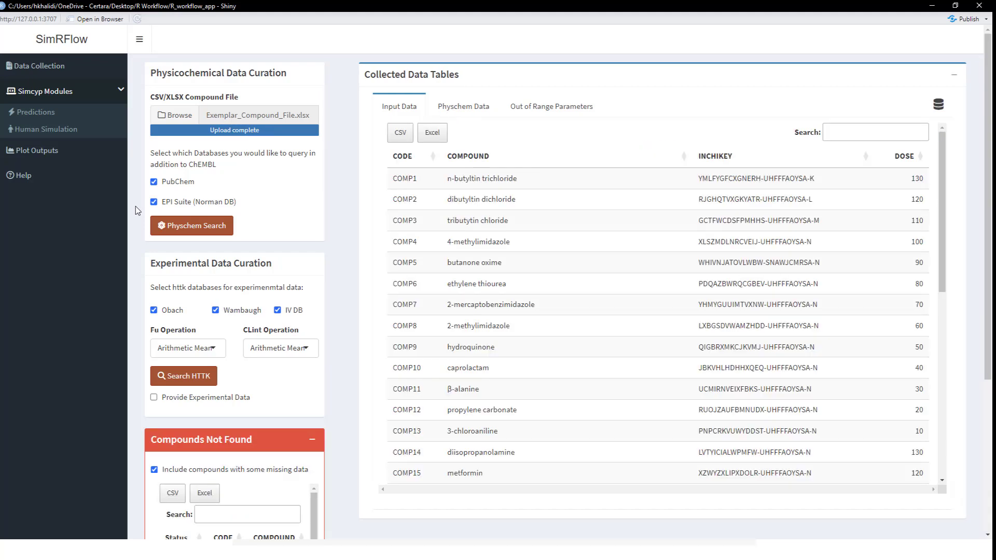
- Examine the collected physchem data through to its source column, and the list of compounds not found
click(470, 106)
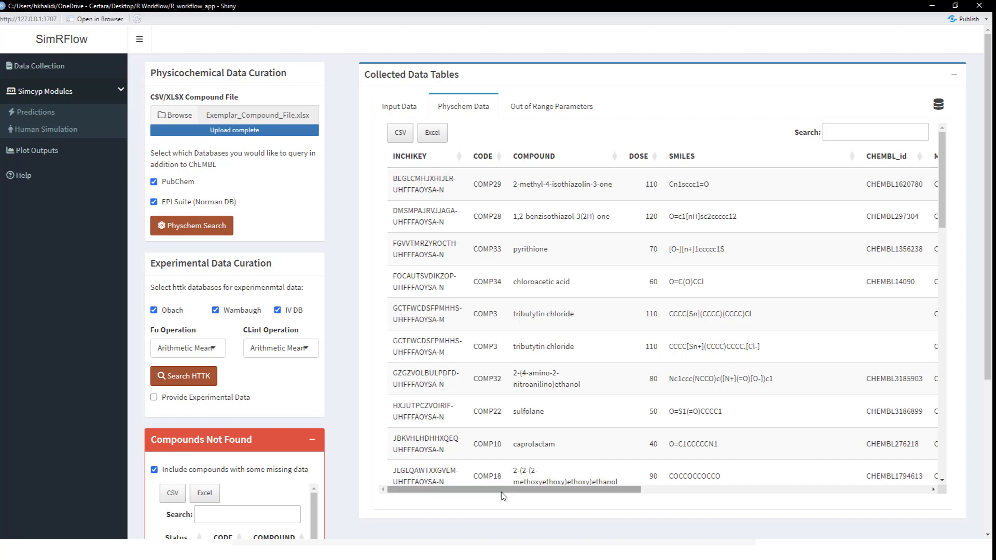
drag(503, 496, 835, 504)
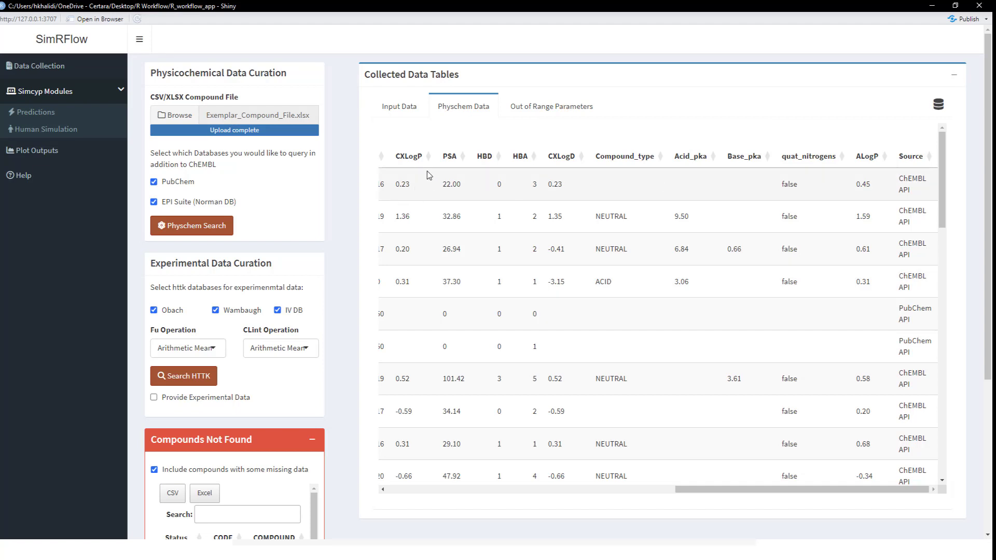
drag(805, 490, 842, 502)
scroll(308, 370, down, 4)
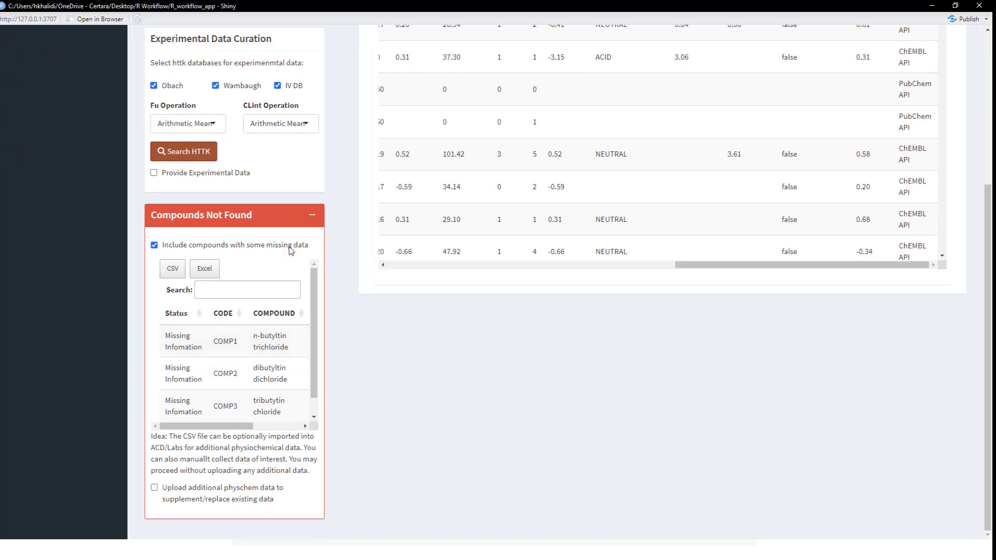
scroll(310, 345, down, 2)
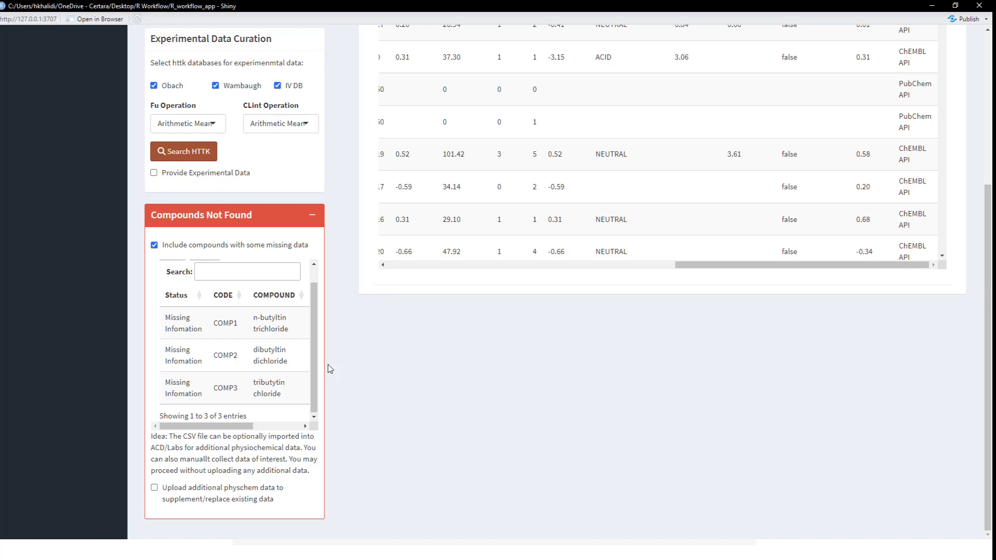
- Reveal the upload option for additional physchem data and disable it again without supplying a file
click(155, 488)
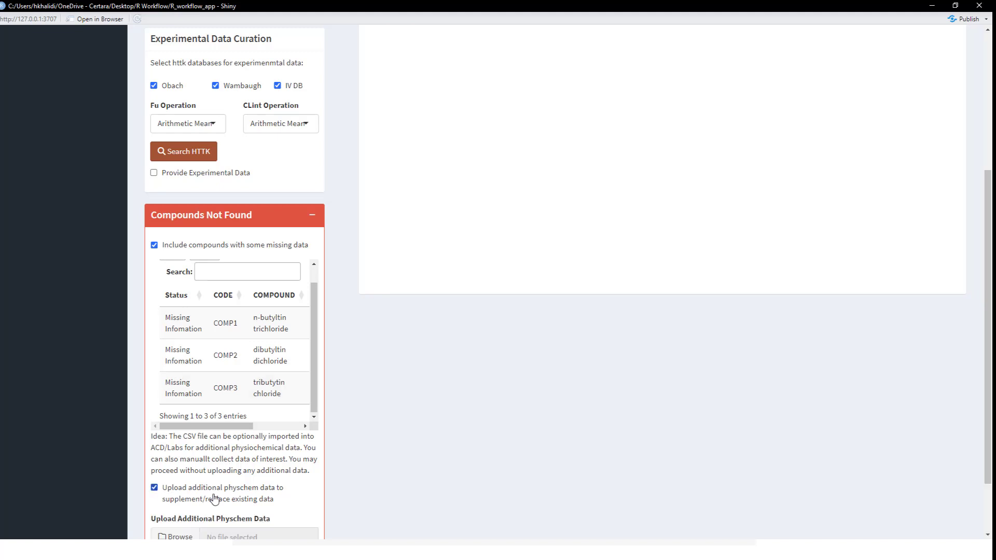
scroll(214, 499, down, 2)
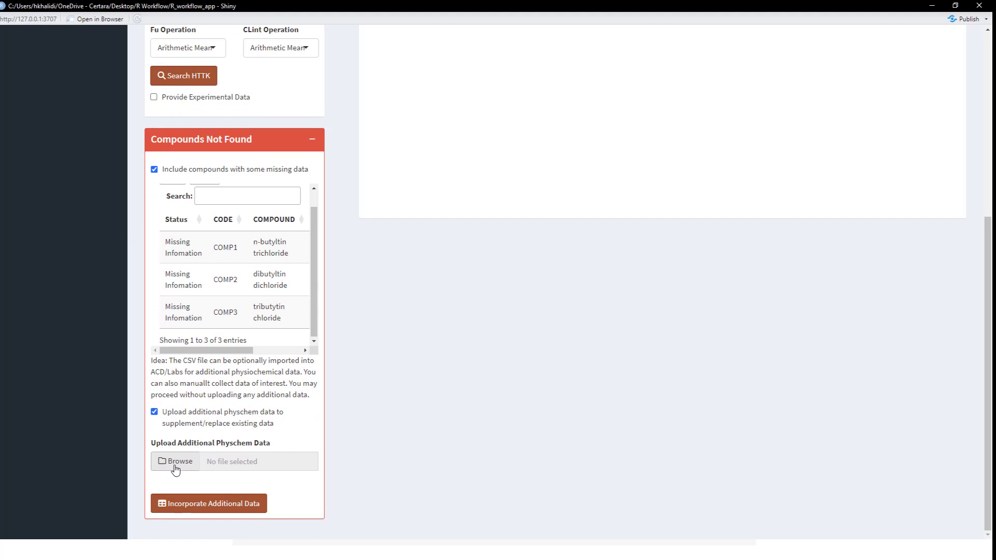
click(153, 414)
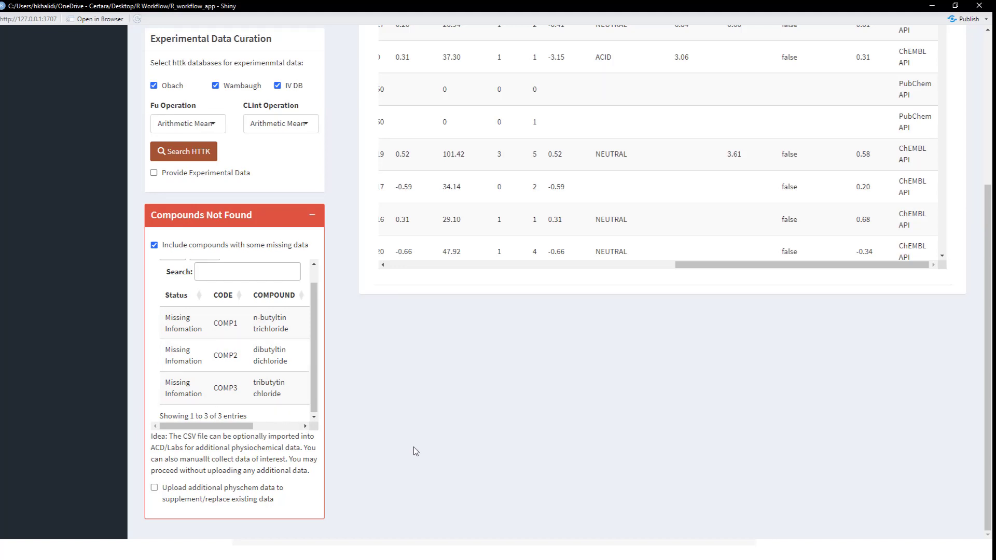
- Set the Fu operation to Median for the experimental data curation
scroll(412, 426, up, 5)
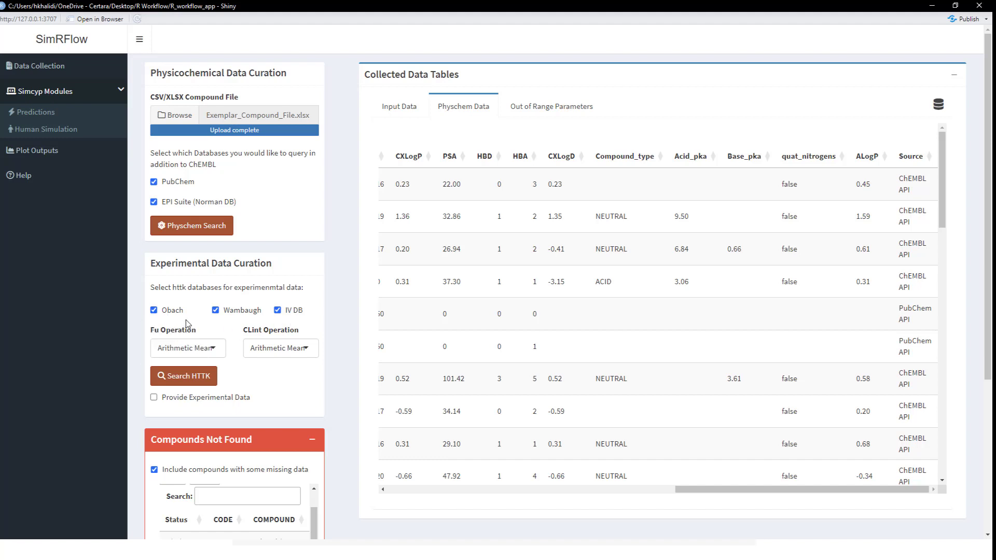
mouse_move(297, 319)
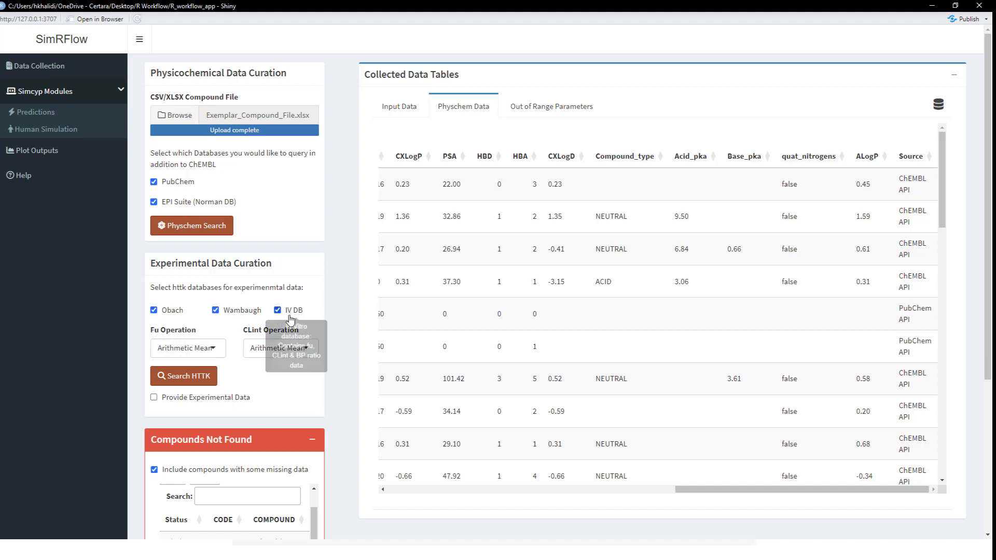
click(201, 351)
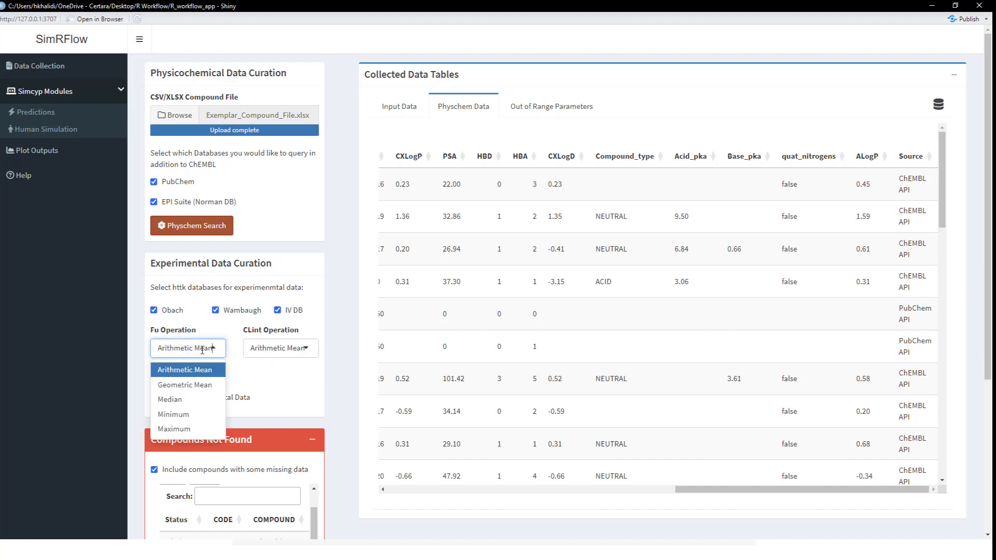
click(191, 406)
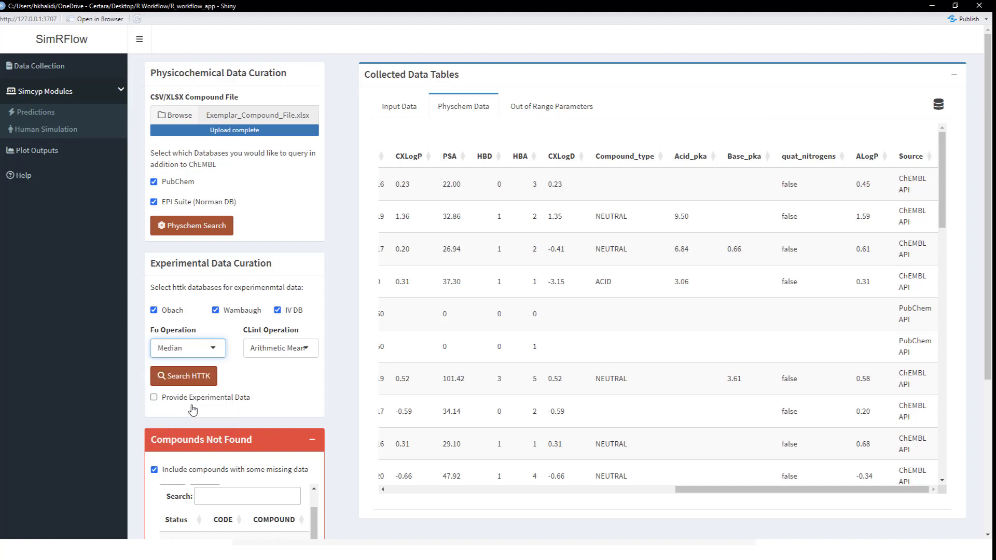
- Set the CLint operation to Maximum and run the HTTK search with the Obach, Wambaugh and IV DB databases
click(269, 348)
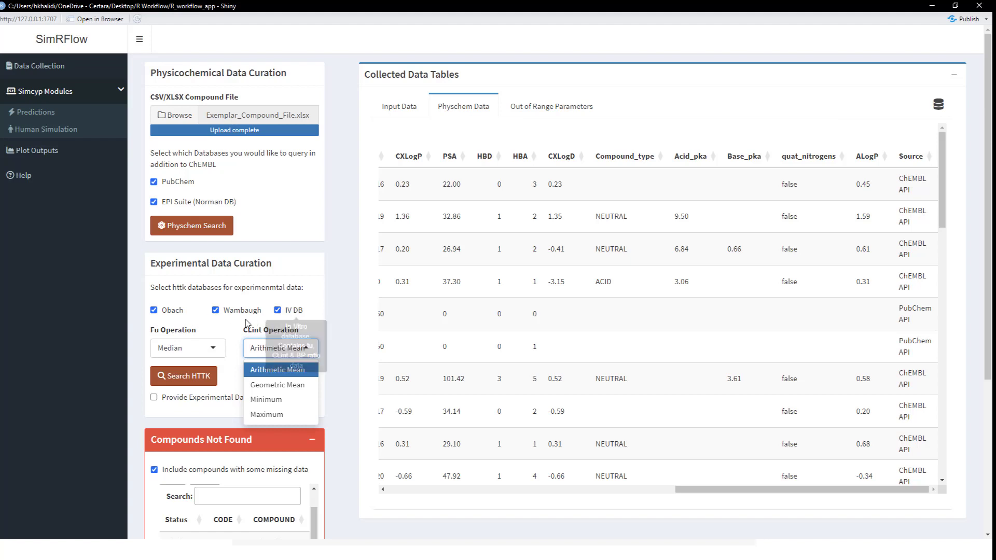
click(265, 400)
click(278, 354)
click(269, 415)
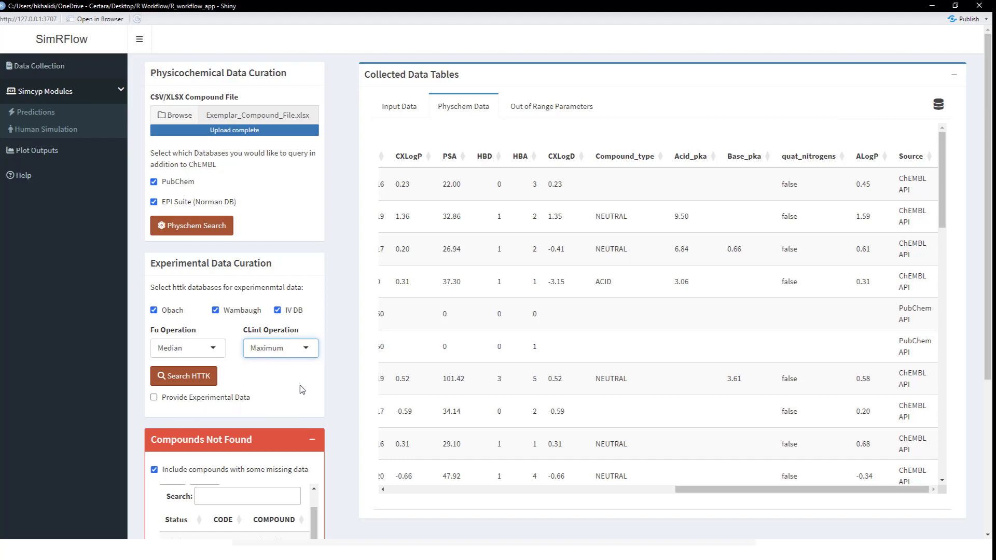
click(193, 383)
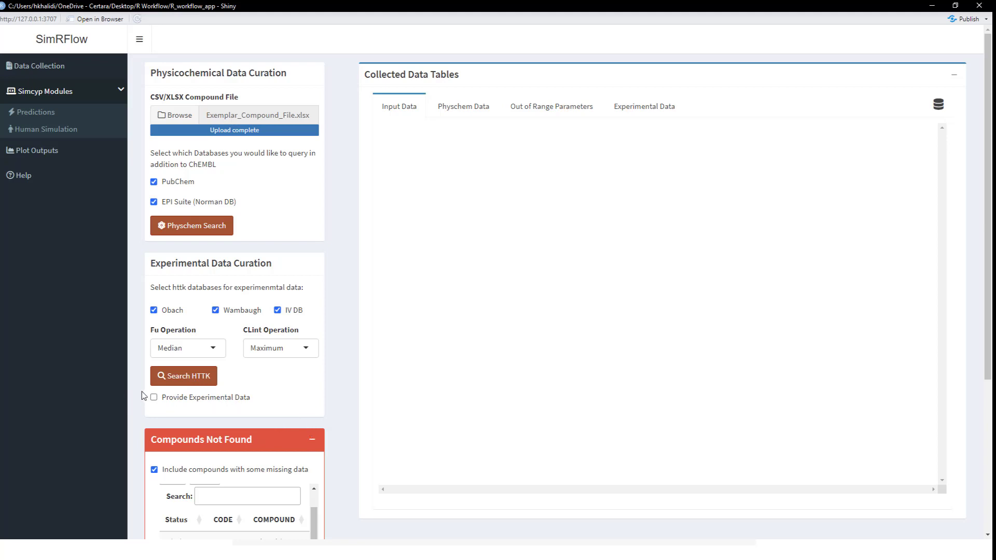
- Reveal the upload option for an own experimental data file and disable it again without supplying a file
mouse_move(154, 407)
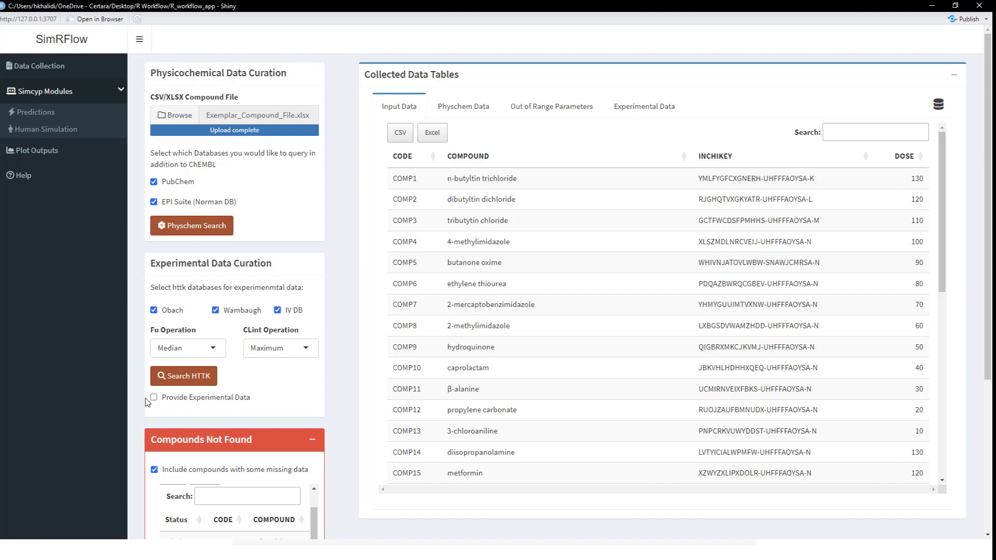
click(153, 398)
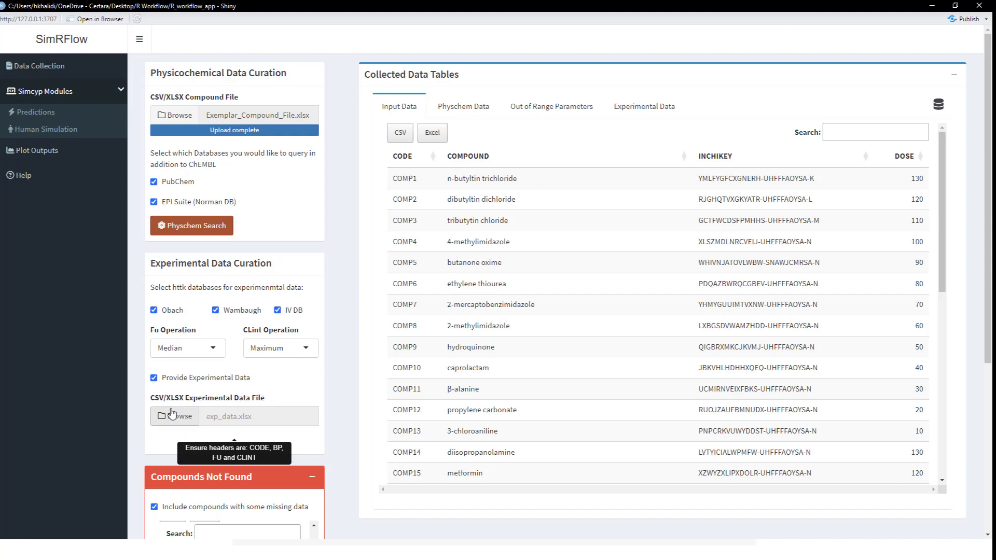
click(154, 378)
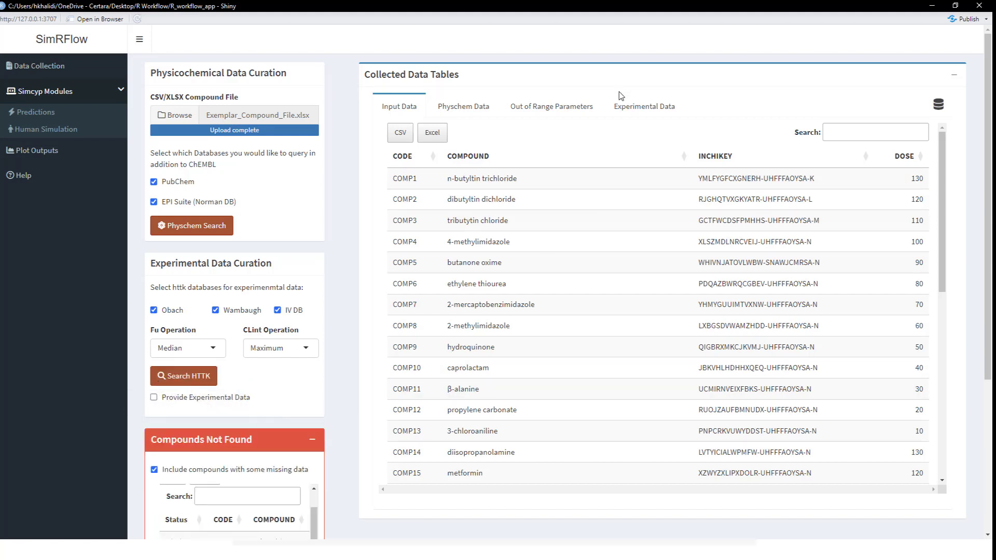
- Examine the fu values, standard deviations and literature sources in the collected experimental data
click(612, 109)
scroll(550, 184, right, 10)
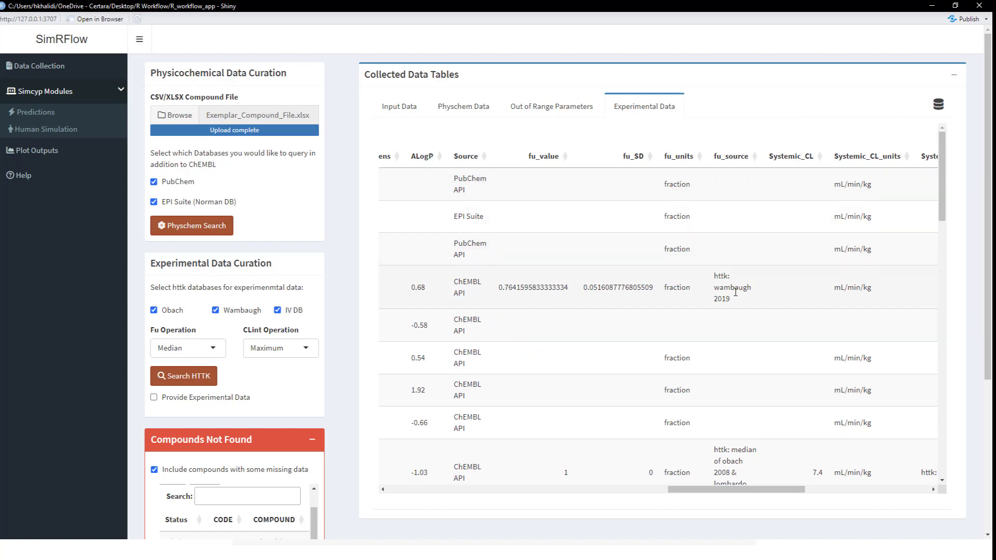
drag(583, 288, 654, 288)
click(701, 350)
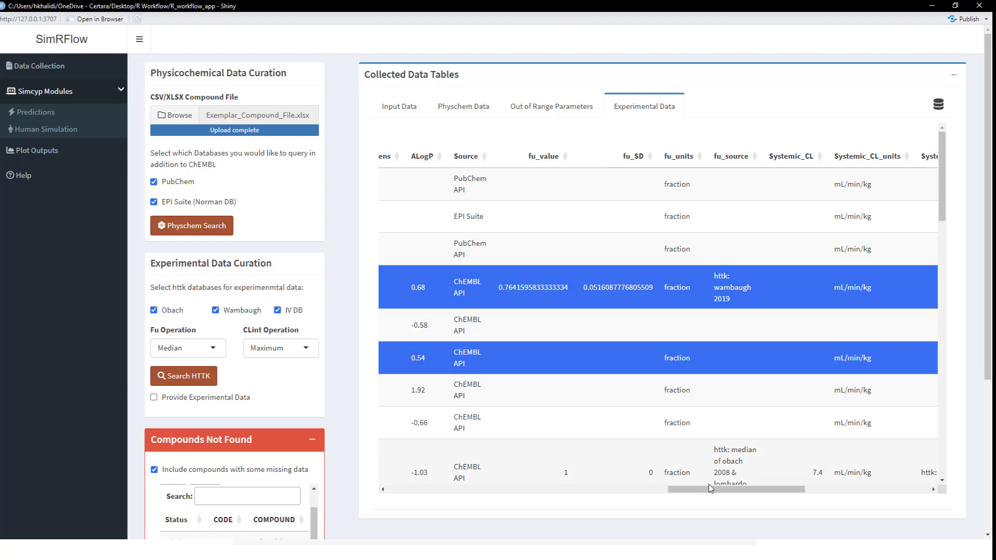
mouse_move(709, 493)
mouse_down()
mouse_move(750, 489)
mouse_move(703, 489)
mouse_up()
scroll(707, 400, down, 5)
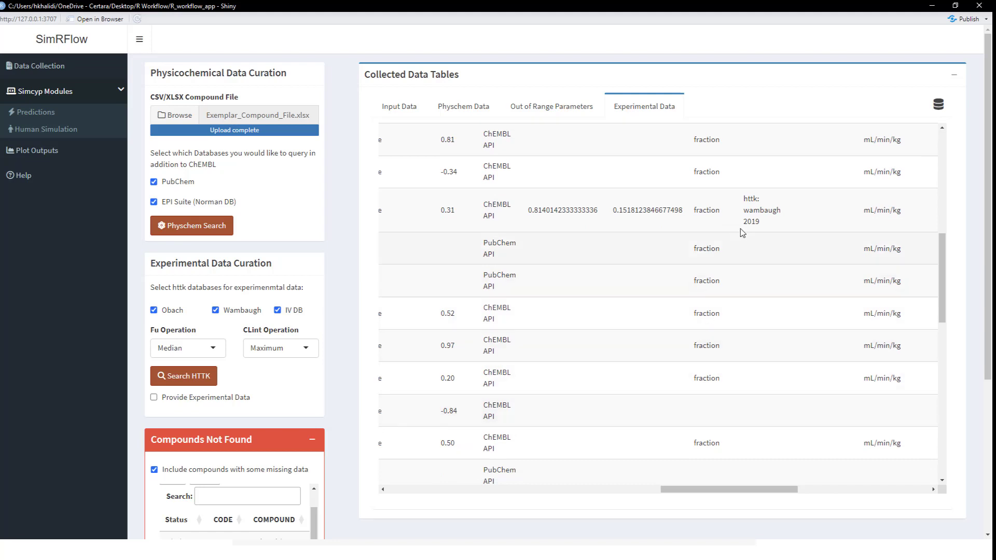
double_click(761, 210)
- Examine the BP ratio and CLint values with their sources in the experimental data table
drag(755, 494, 888, 475)
scroll(852, 401, up, 8)
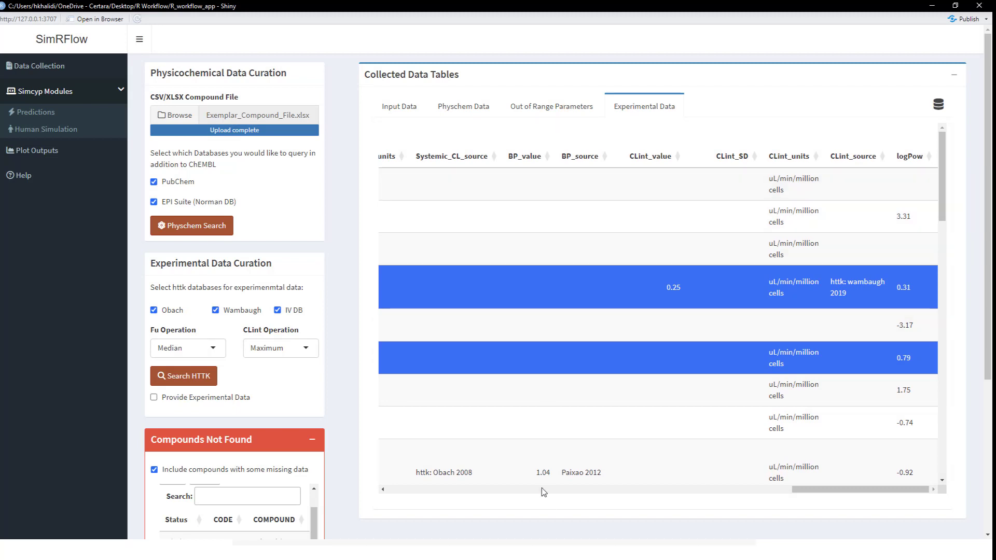
click(541, 471)
click(674, 285)
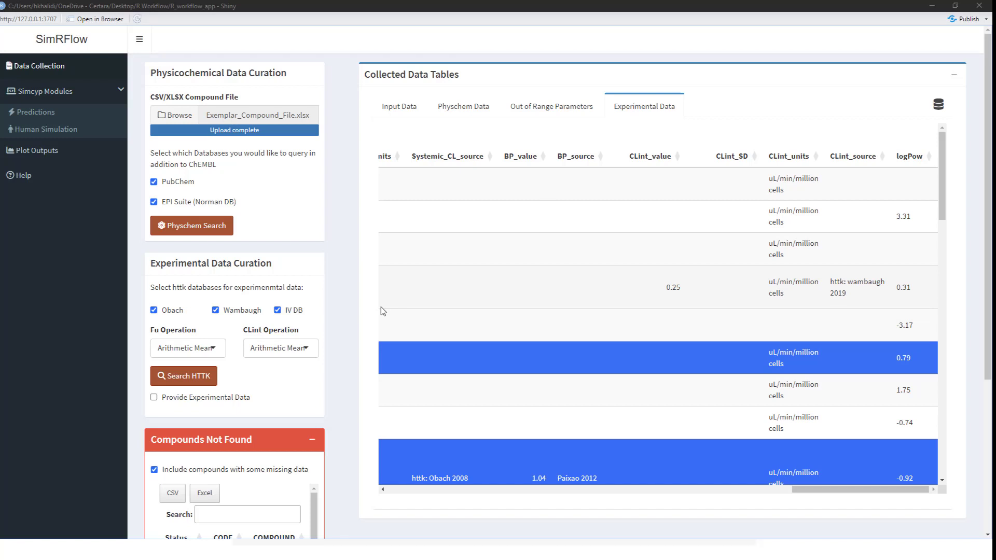
- Review the predicted outputs for the compounds in the Predictions module, and open the Human Simulation module
click(52, 115)
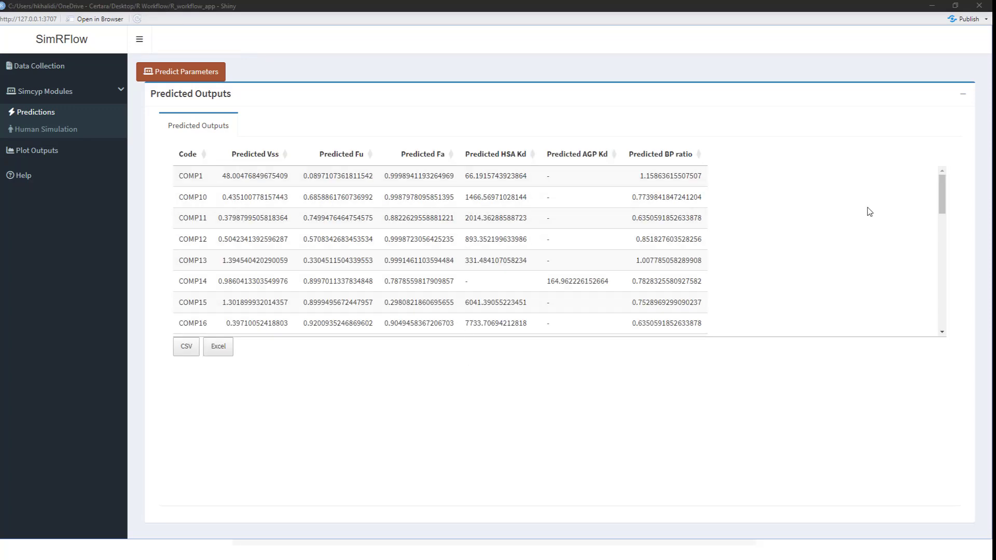
drag(941, 191, 930, 209)
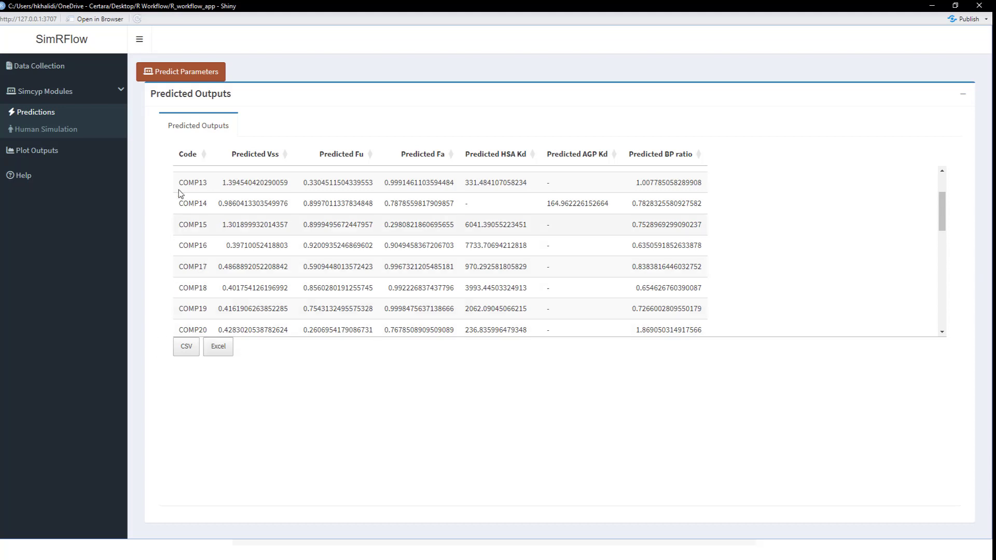
click(74, 136)
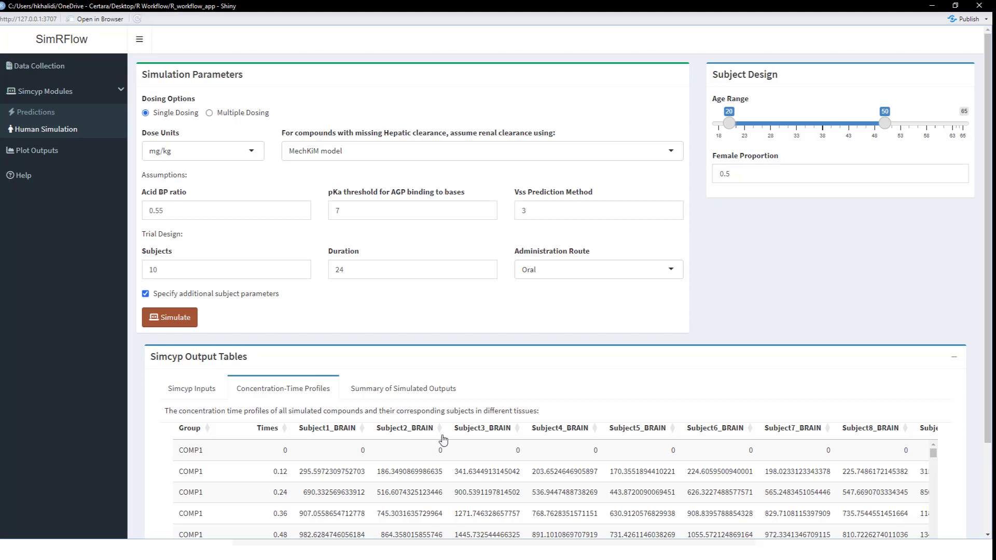
- Show the processed Simcyp Inputs table and change the dosing option to Multiple Dosing
click(176, 390)
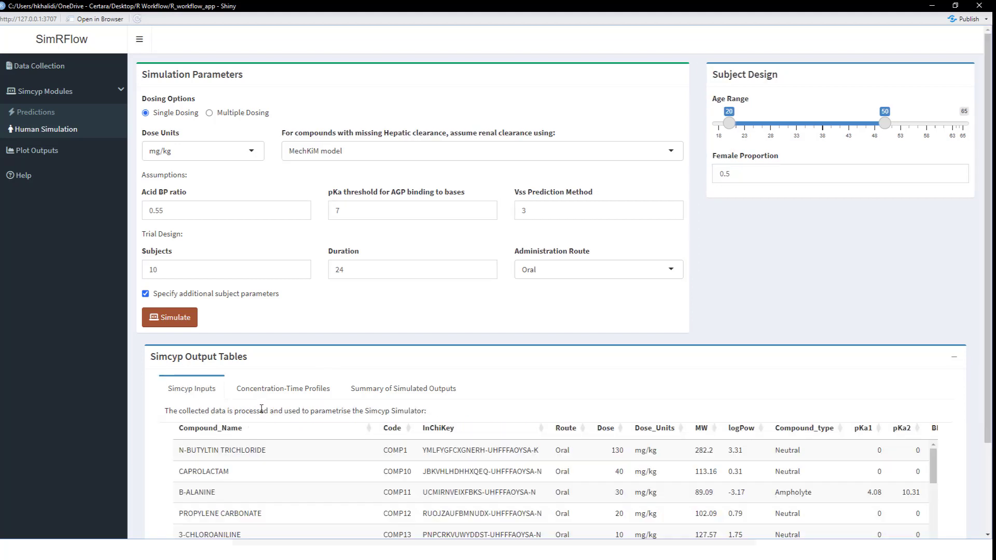
scroll(267, 413, down, 1)
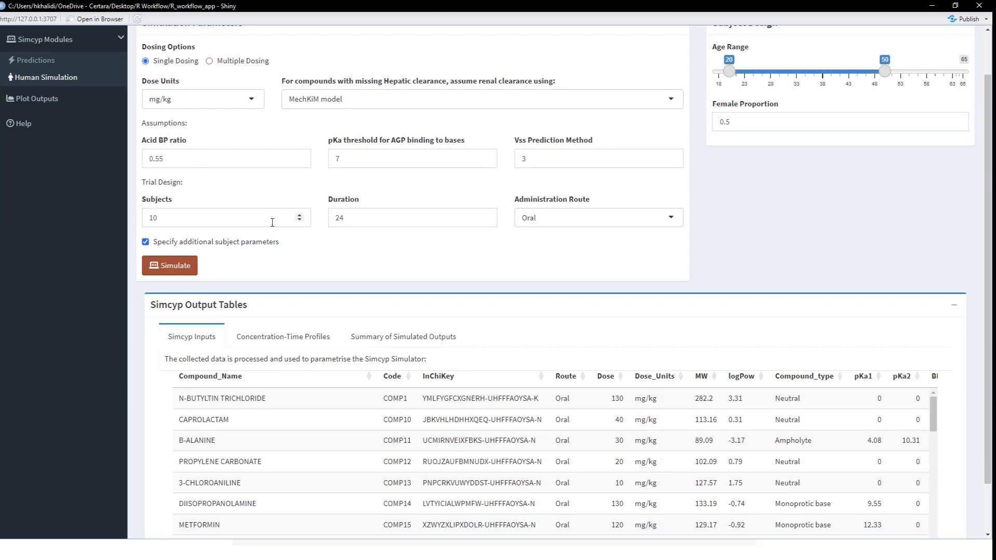
scroll(267, 220, up, 1)
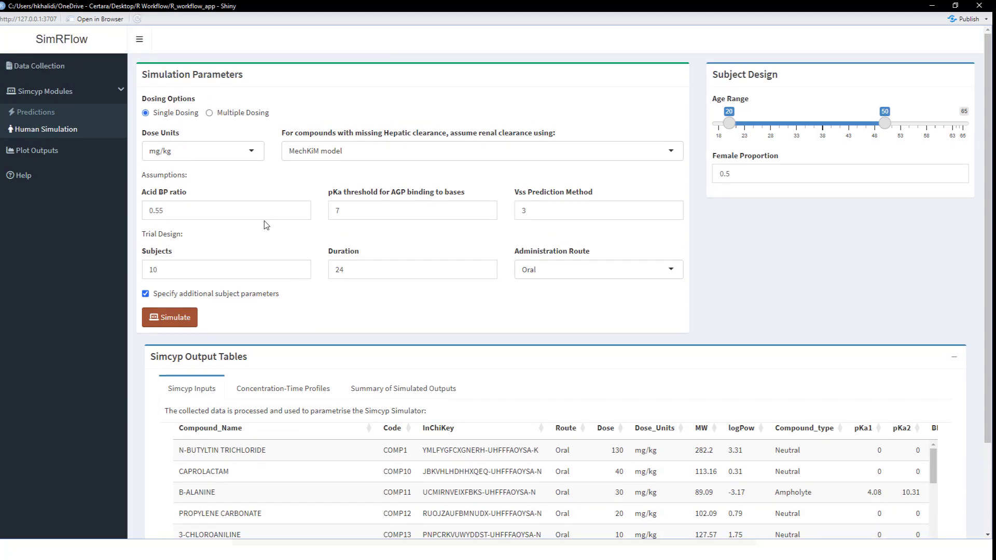
click(210, 114)
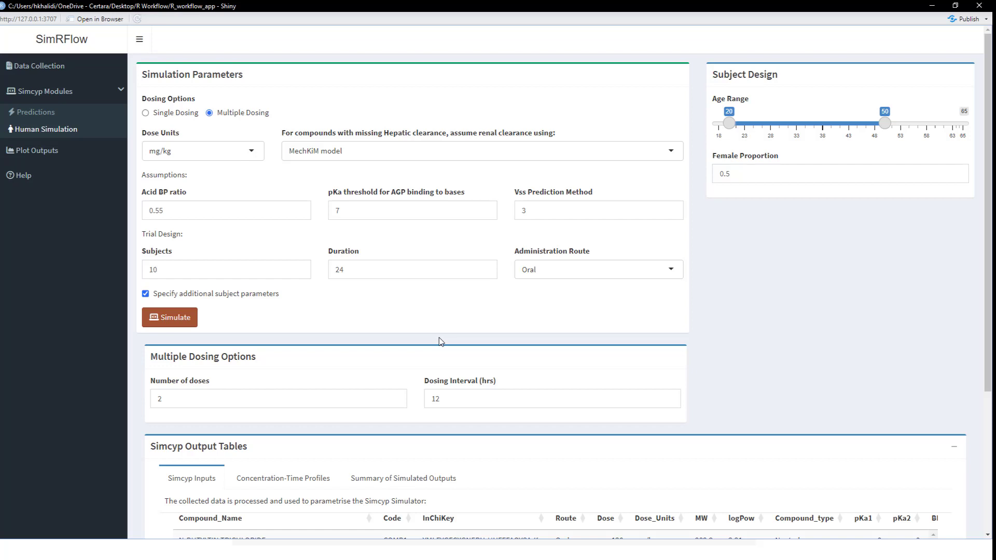
- Toggle the additional subject parameters off and on, and try the Dermal administration route before restoring Oral
click(151, 298)
click(151, 298)
click(558, 270)
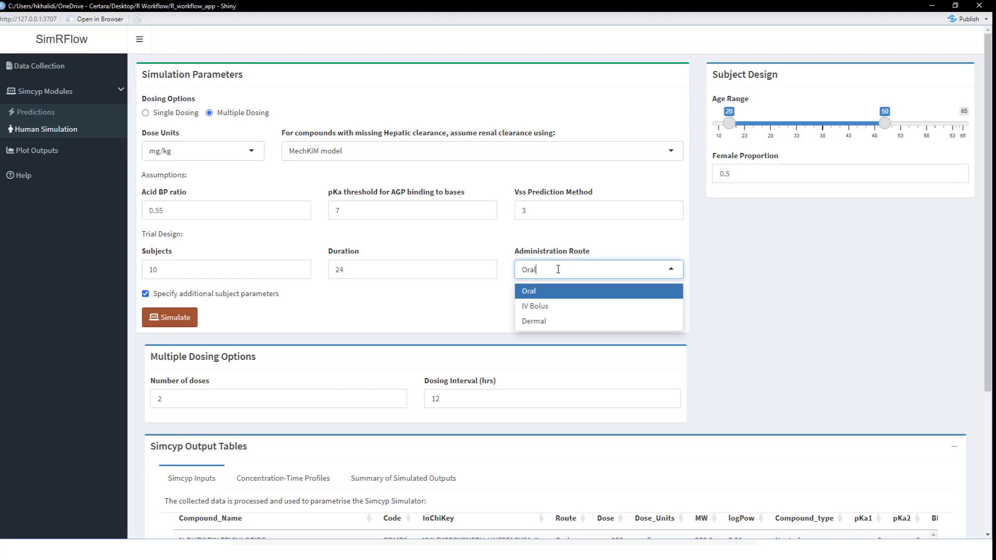
click(539, 321)
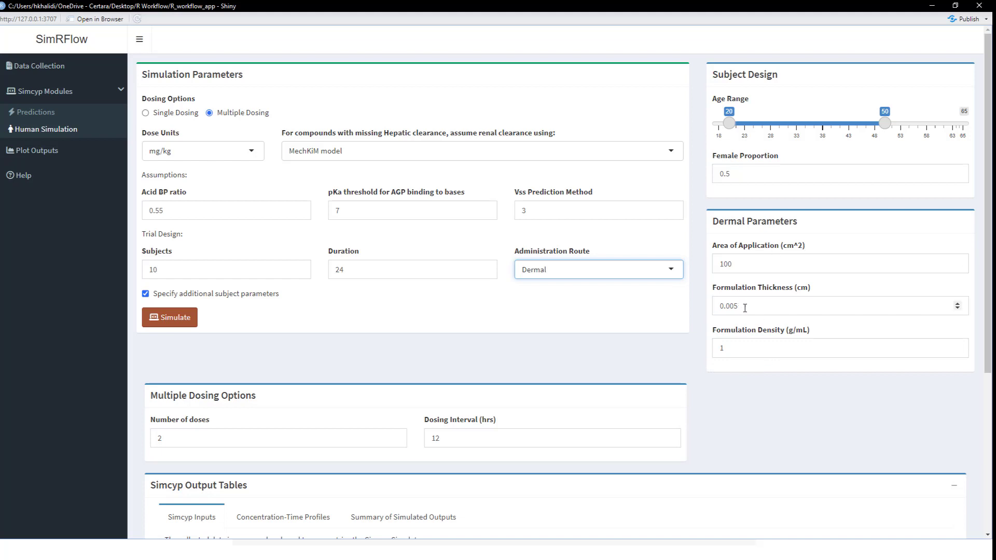
click(631, 276)
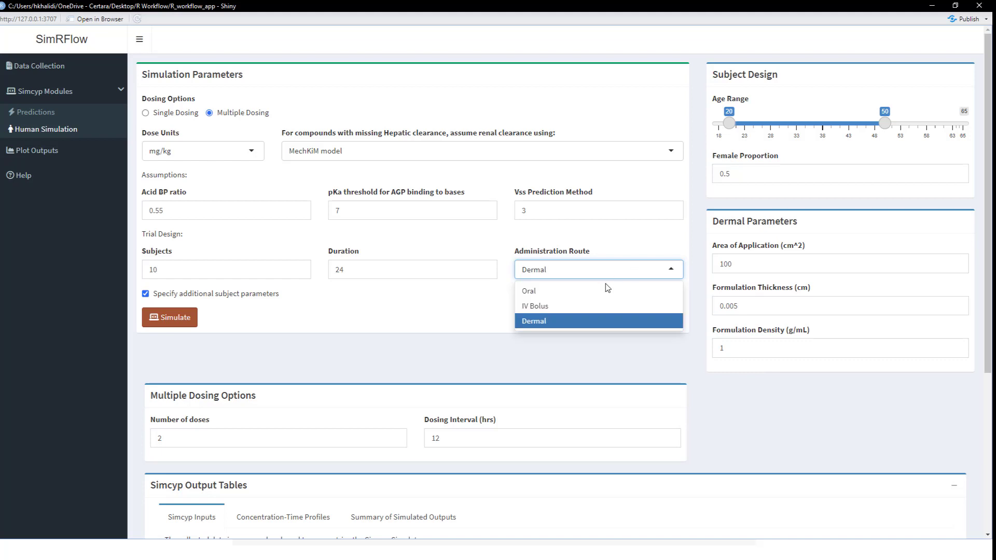
click(573, 293)
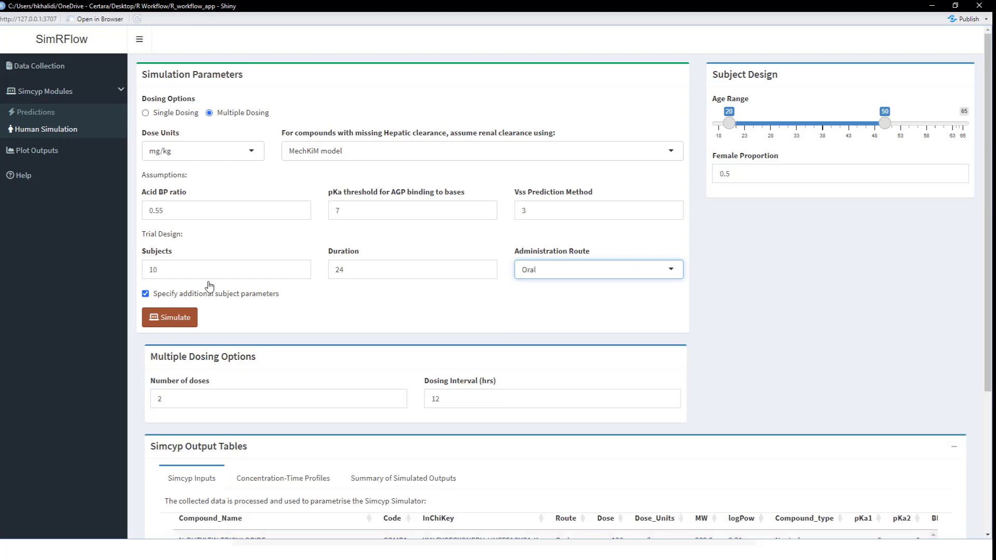
- Set the number of subjects in the trial design to 5
drag(166, 273, 149, 273)
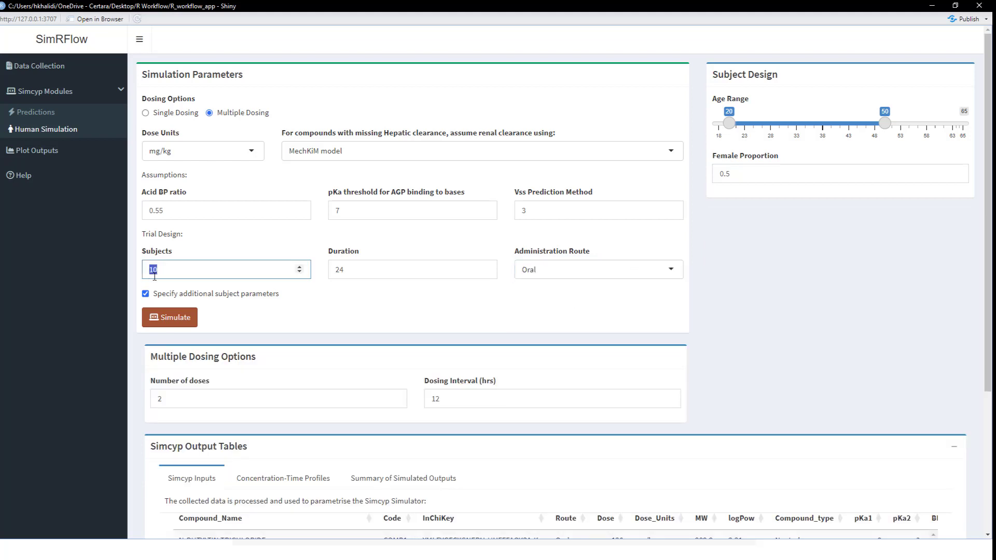
text(5)
click(345, 269)
click(350, 299)
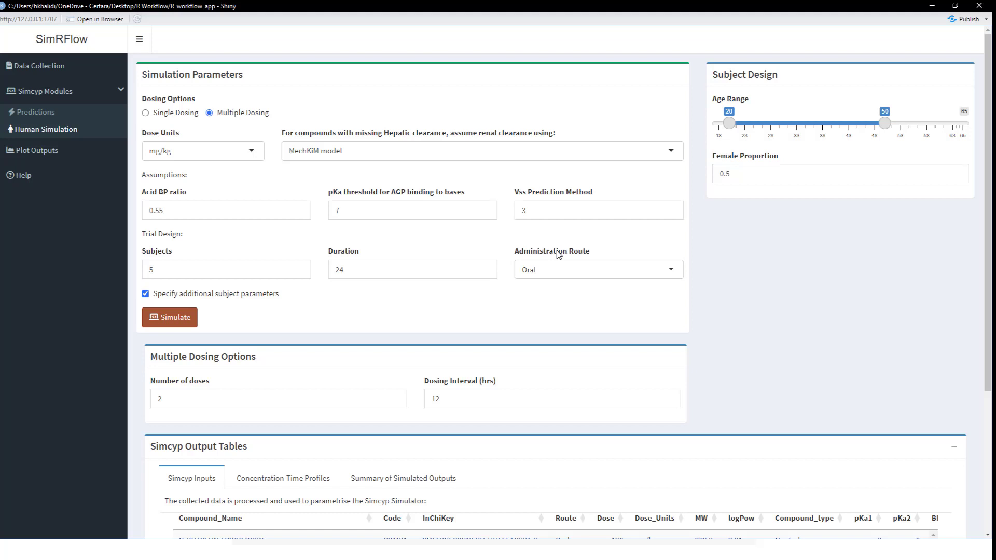
- Sort the Simcyp Inputs table by dose in ascending order to check the compounds' doses
scroll(529, 415, down, 1)
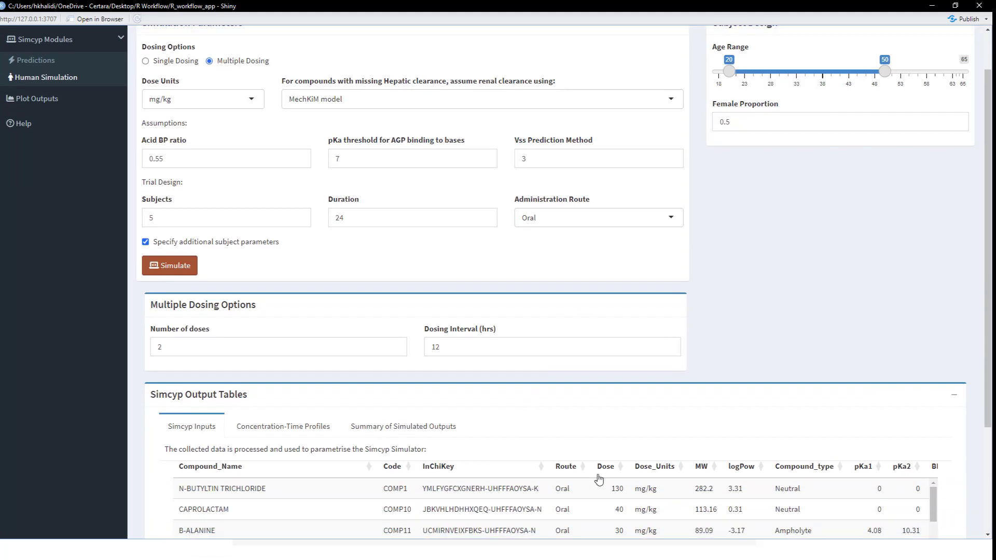
click(600, 469)
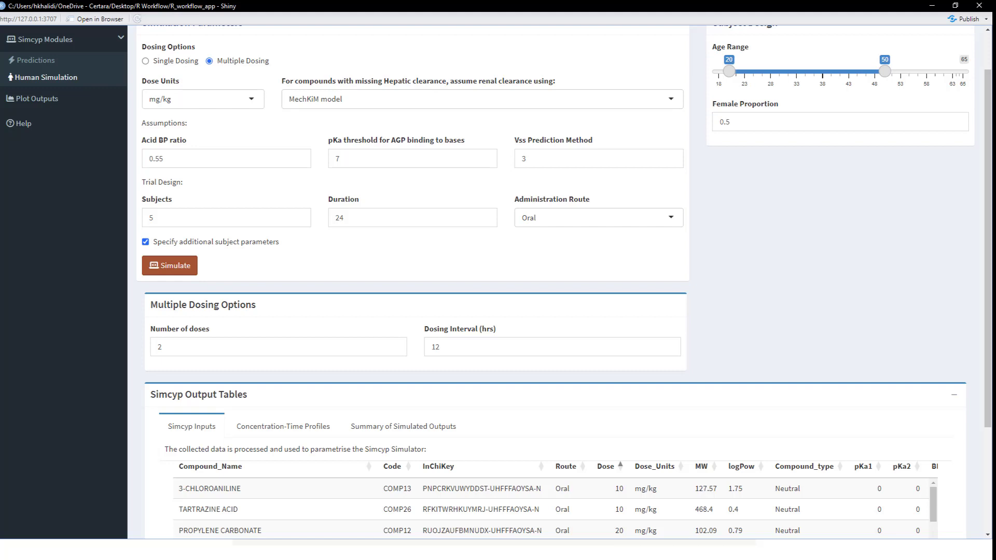
scroll(397, 311, up, 2)
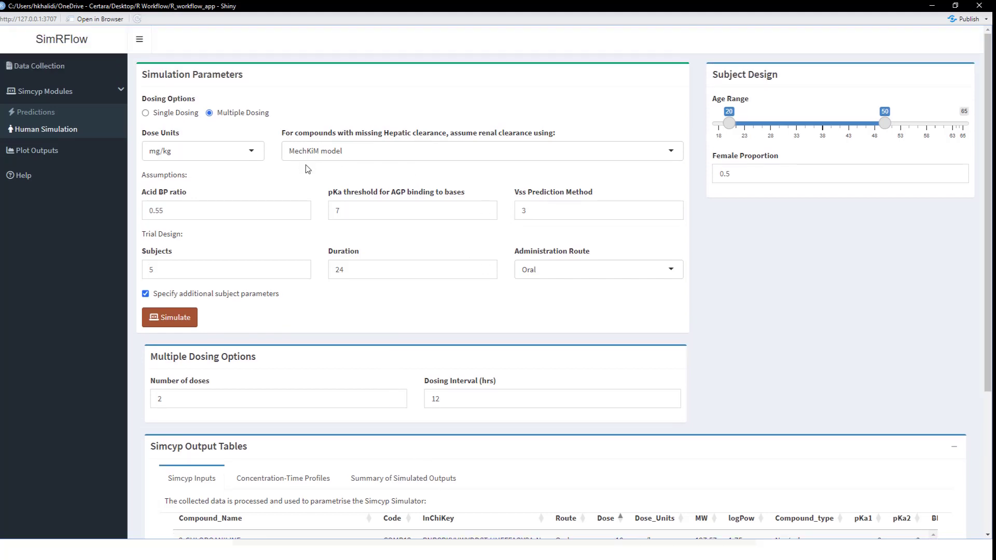
- View the renal clearance assumption options and examine the clearance columns of the Simcyp Inputs table
click(338, 153)
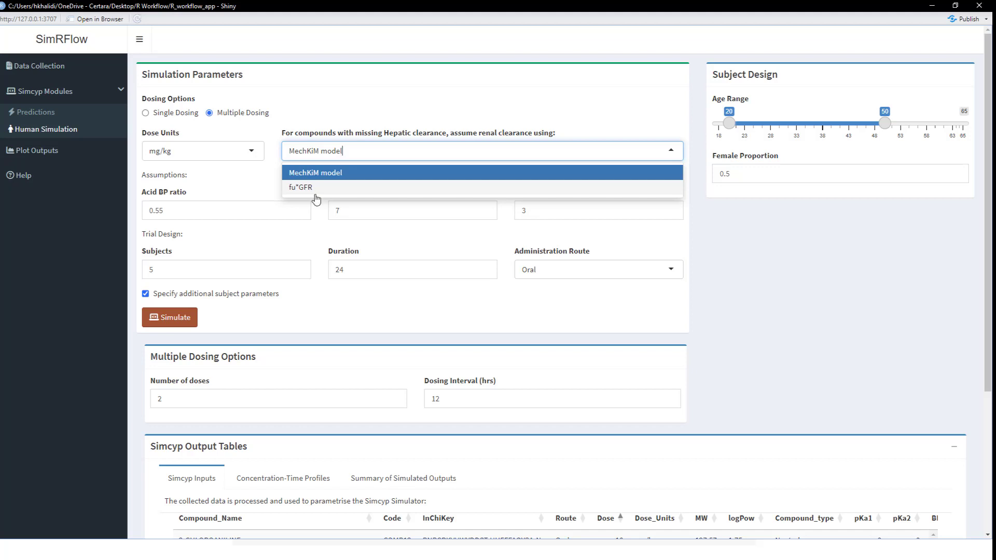
click(241, 185)
scroll(311, 321, down, 4)
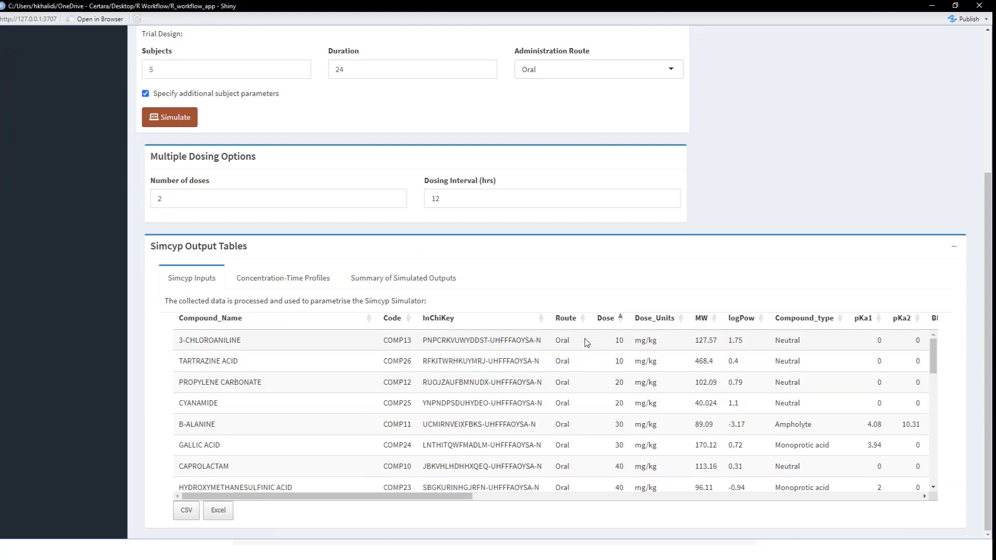
drag(471, 497, 886, 503)
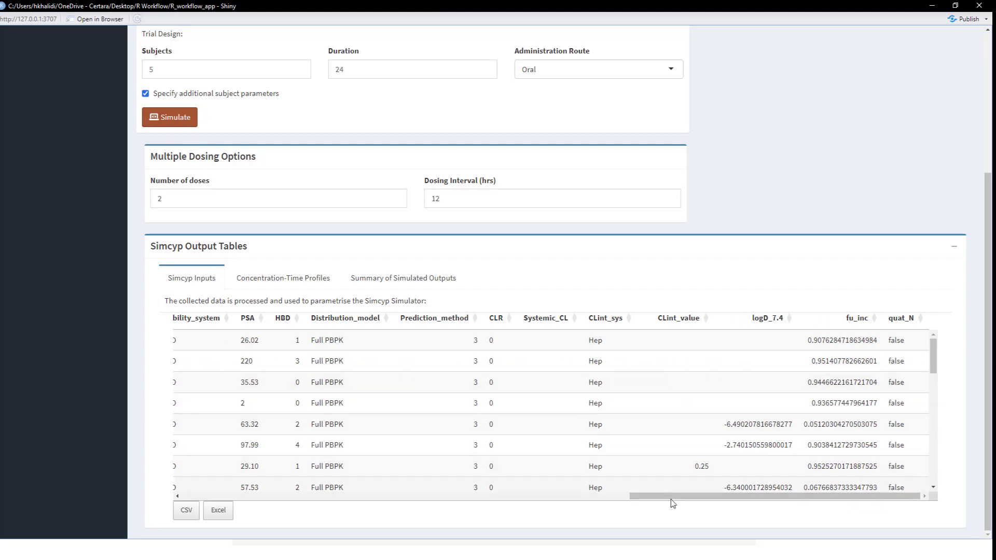
- Run the human simulation with the current trial settings and show the Concentration-Time Profiles table
scroll(260, 251, up, 4)
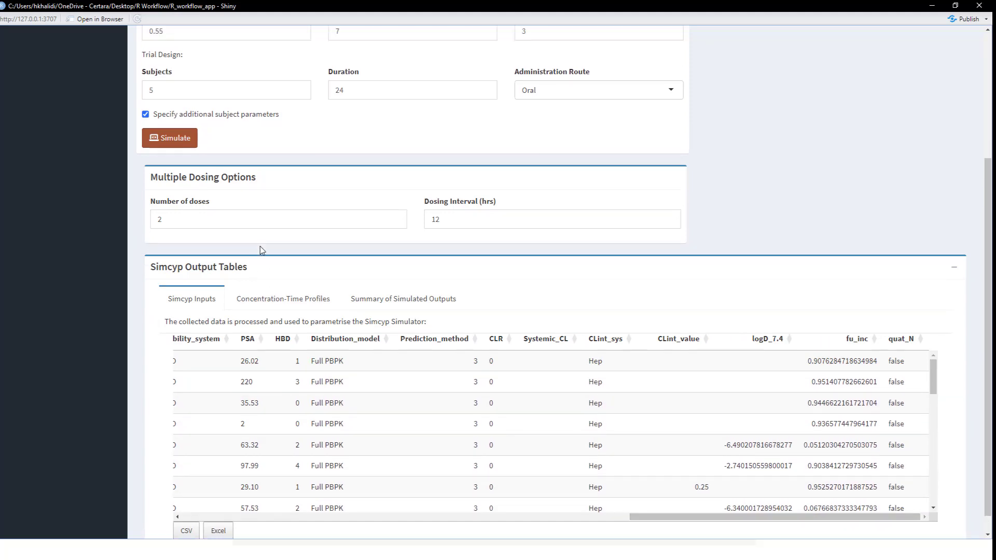
click(170, 319)
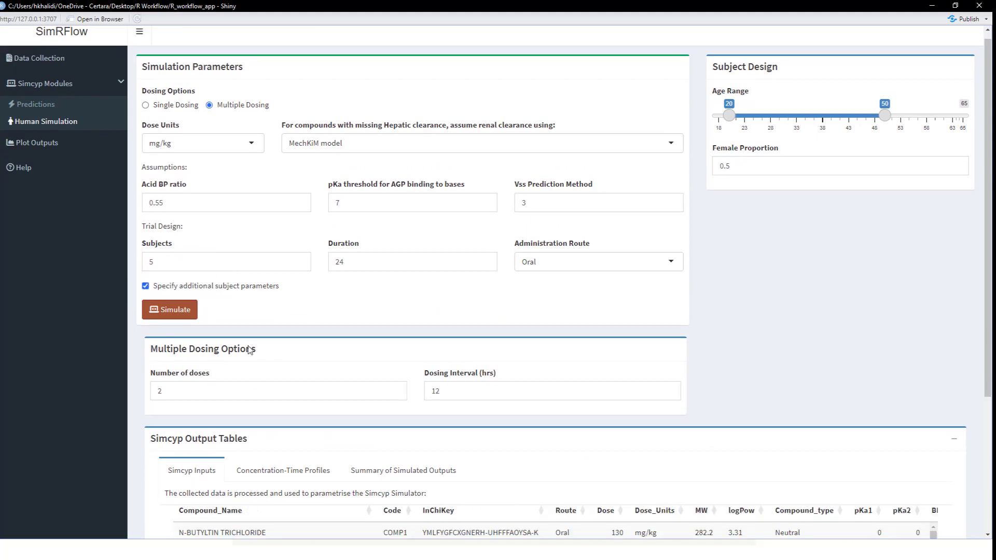
scroll(251, 349, down, 2)
click(270, 381)
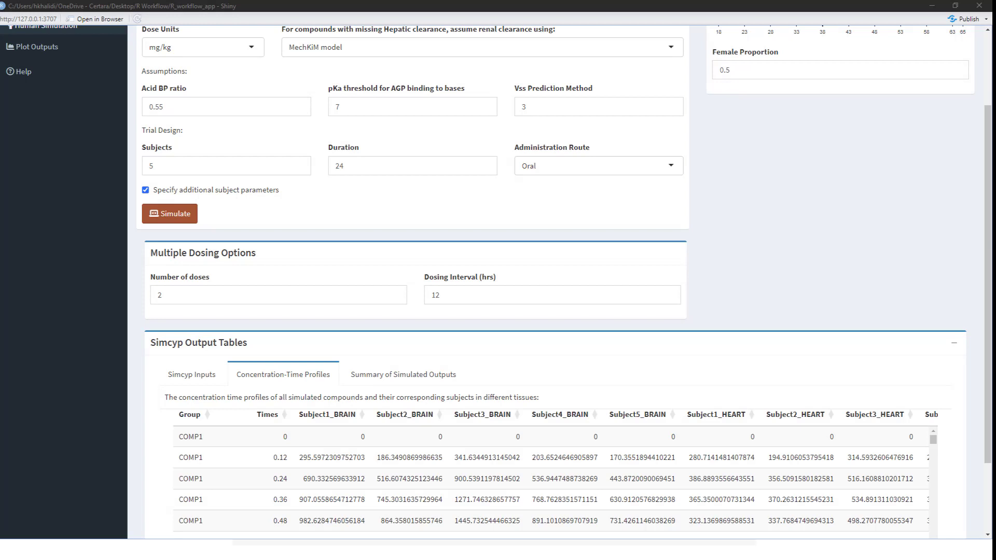
- Examine the simulated concentration-time profiles across compounds, subjects and tissues
mouse_move(935, 438)
mouse_down()
mouse_move(937, 467)
mouse_move(933, 442)
mouse_up()
scroll(601, 374, down, 2)
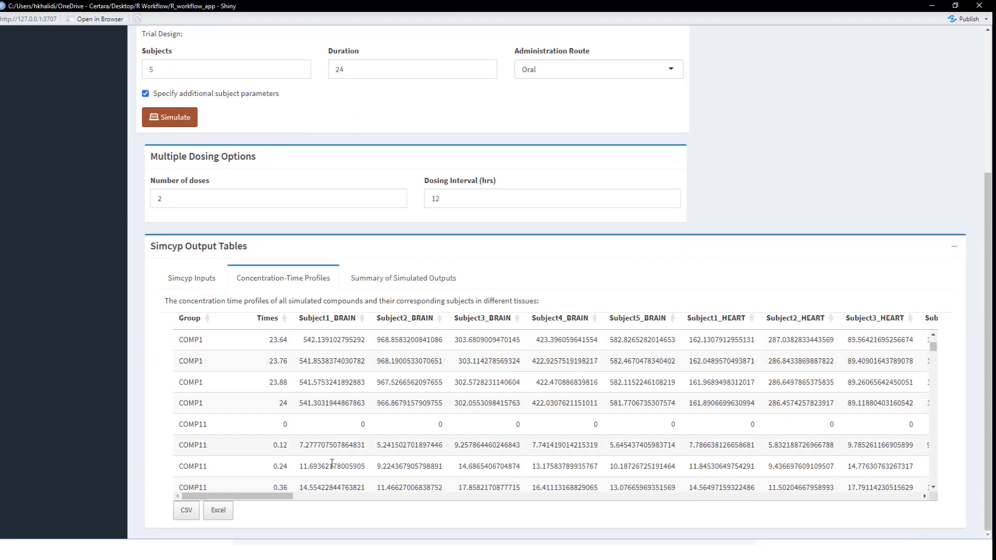
drag(277, 495, 731, 497)
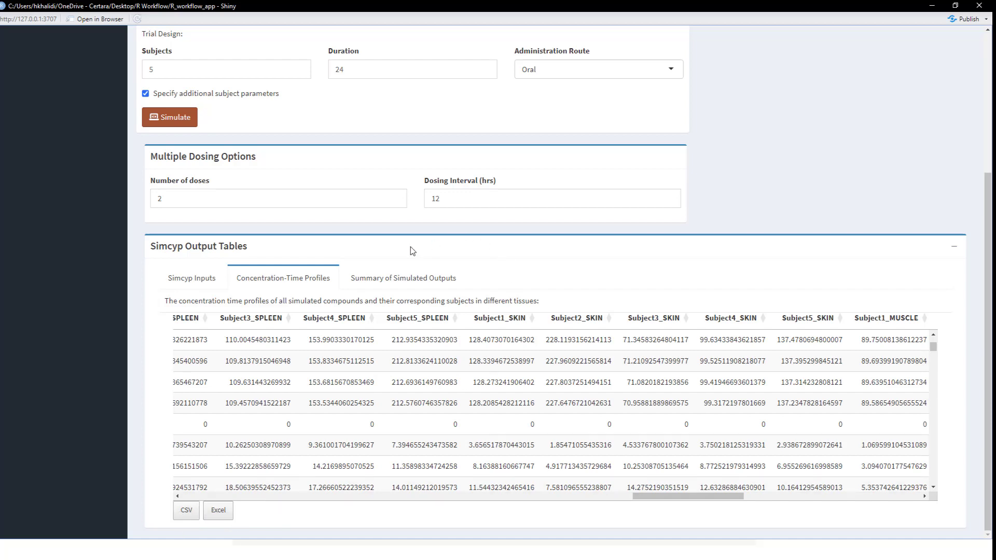
- Examine the Summary of Simulated Outputs table, from the Tmax, AUC and Cmax columns to the subject and absorption parameters
click(390, 280)
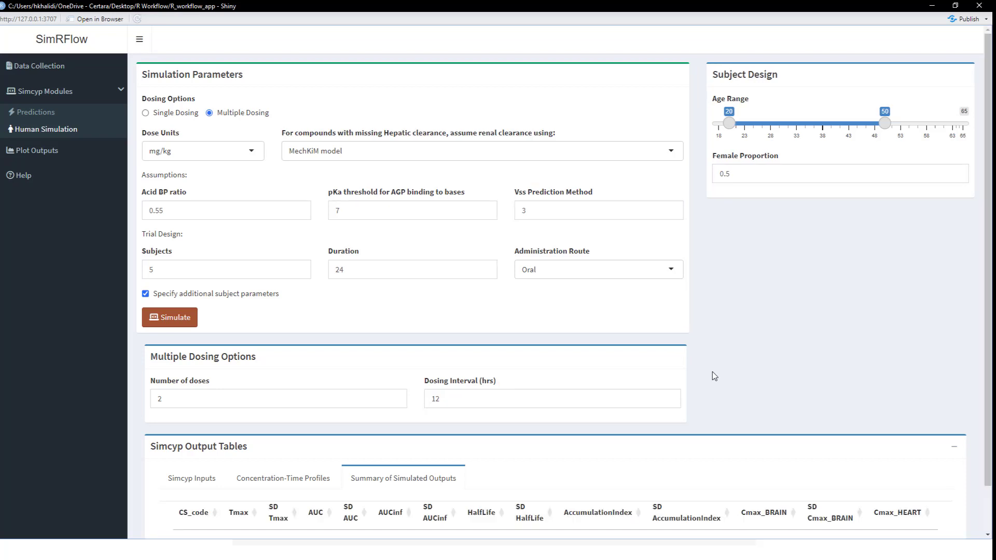
scroll(712, 372, down, 4)
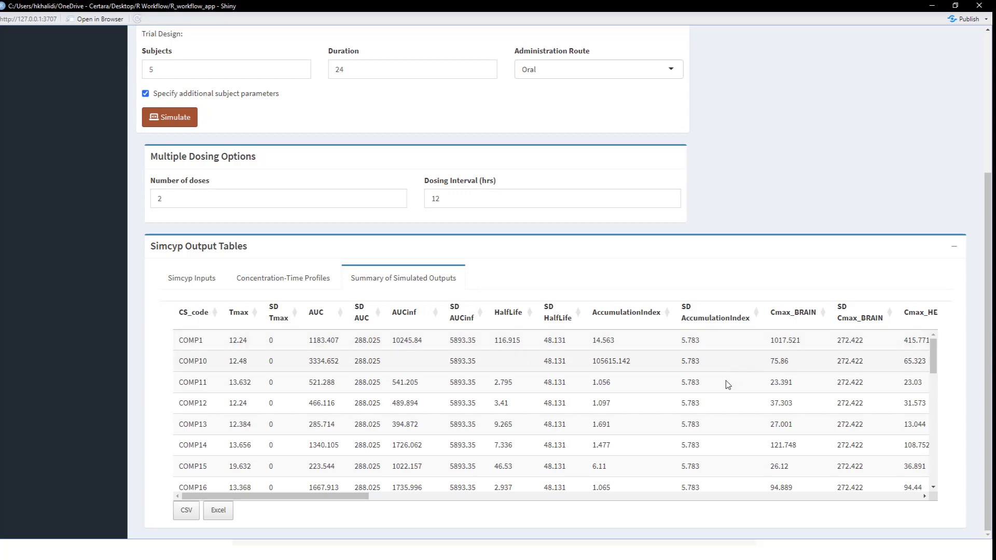
scroll(334, 502, down, 6)
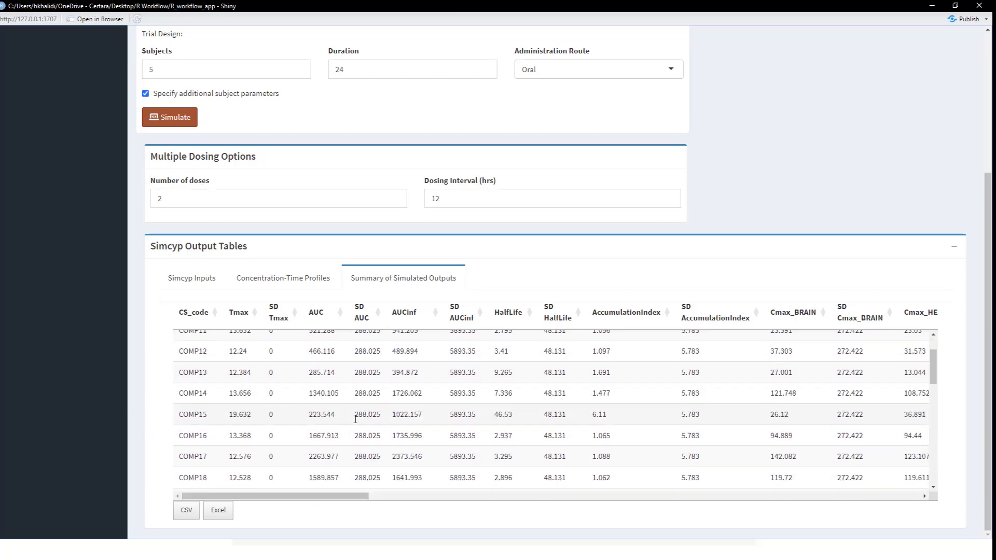
drag(334, 499, 831, 509)
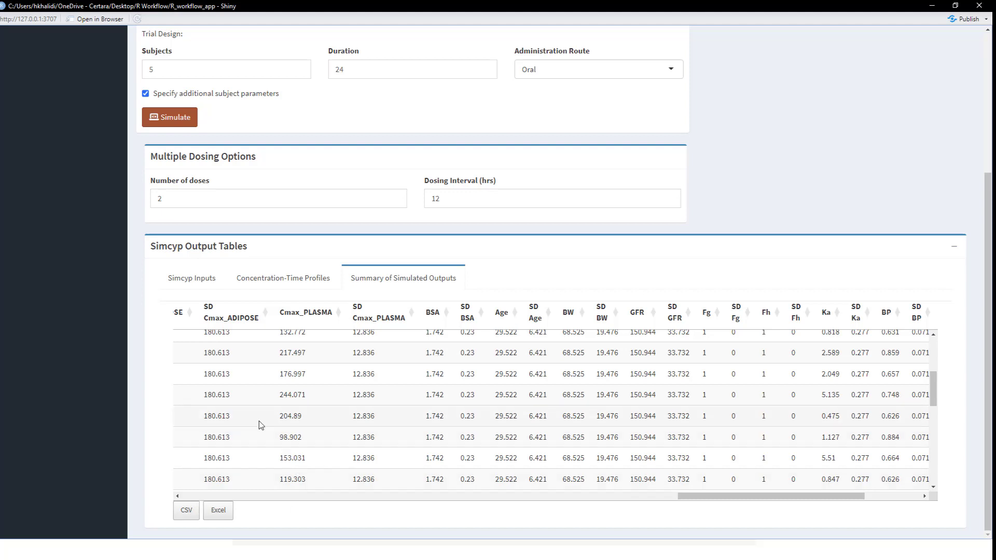
scroll(259, 417, up, 5)
scroll(102, 245, up, 1)
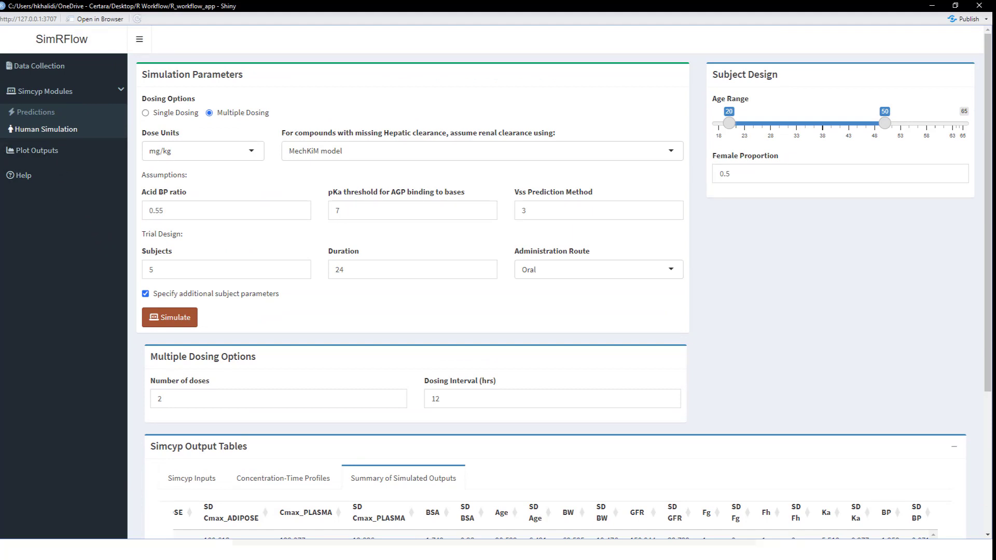
- Open the Plot Outputs page, recheck the Human Simulation settings, and return to the concentration-time plots
click(29, 151)
click(29, 151)
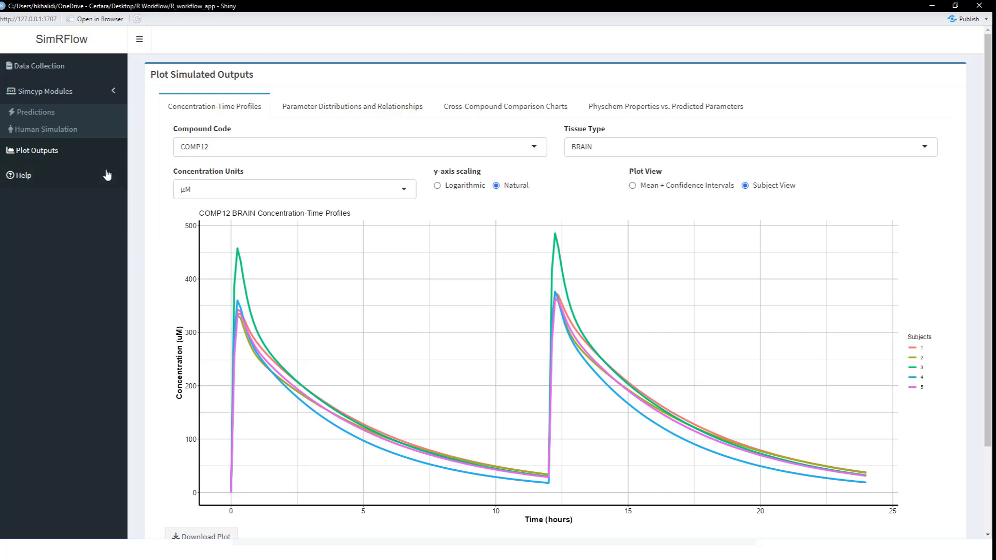
click(46, 129)
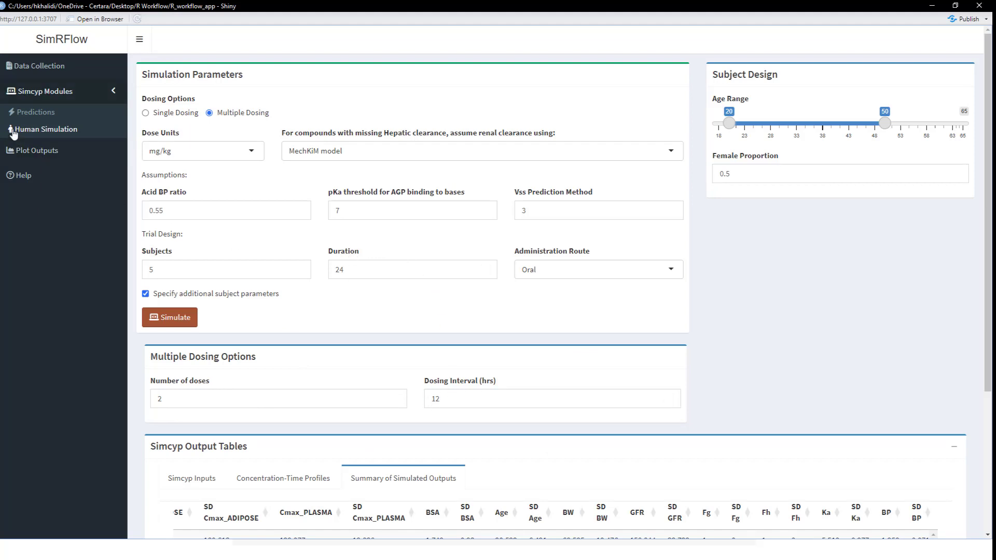
click(35, 151)
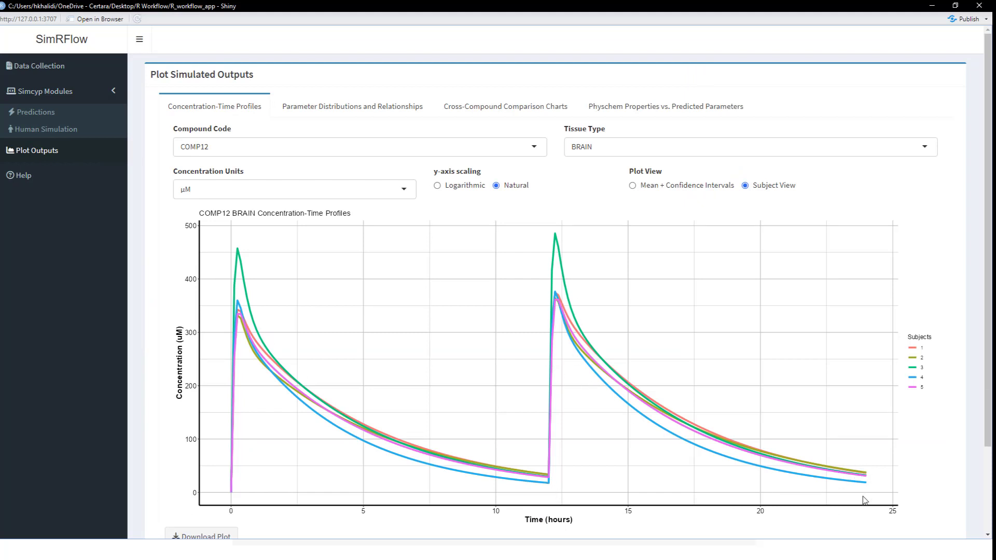
- Plot the brain concentration-time profiles for COMP28, and switch the compound back to COMP12
click(238, 147)
click(213, 195)
click(218, 147)
click(213, 245)
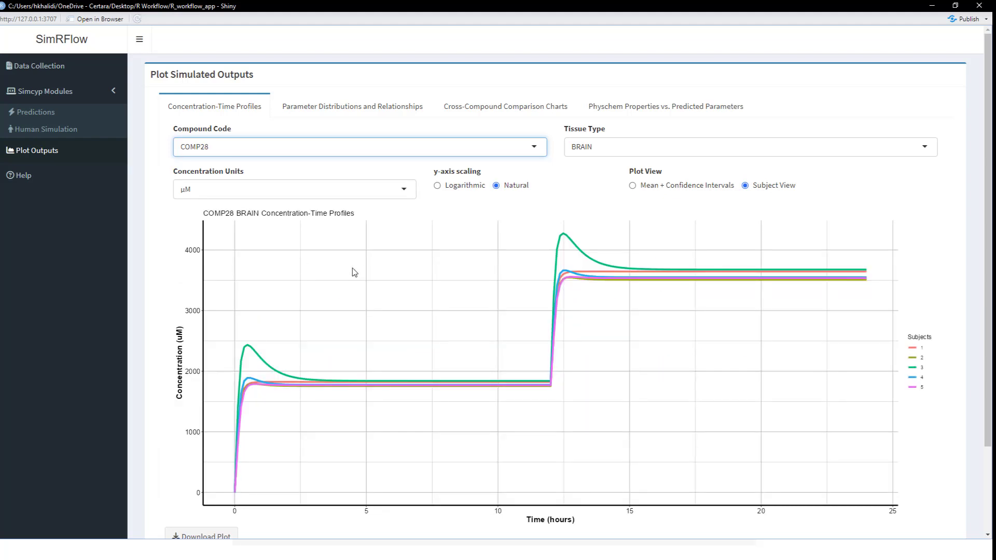
click(414, 147)
scroll(270, 207, up, 5)
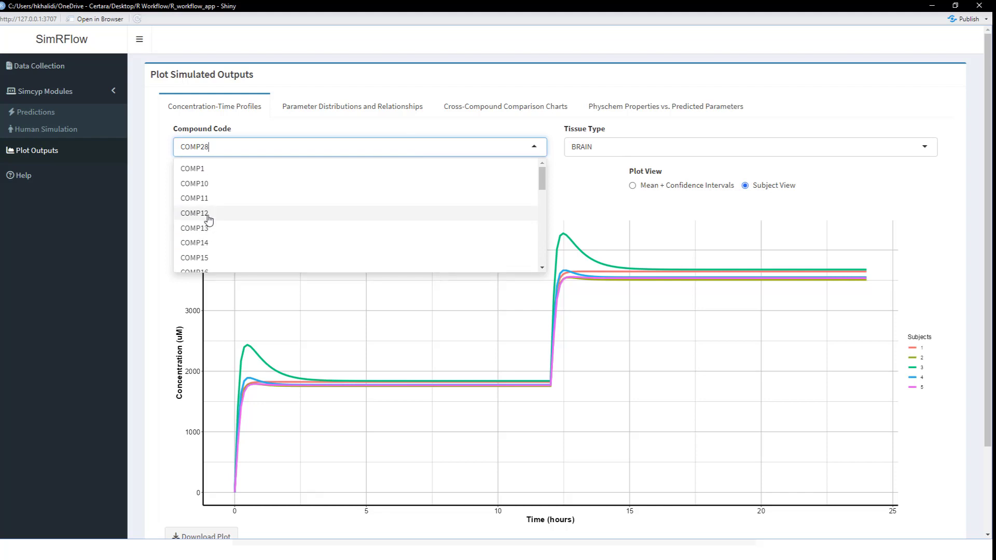
click(210, 214)
- Plot the COMP12 concentration-time profiles for SKIN, and change the tissue type to PLASMA
scroll(586, 244, down, 2)
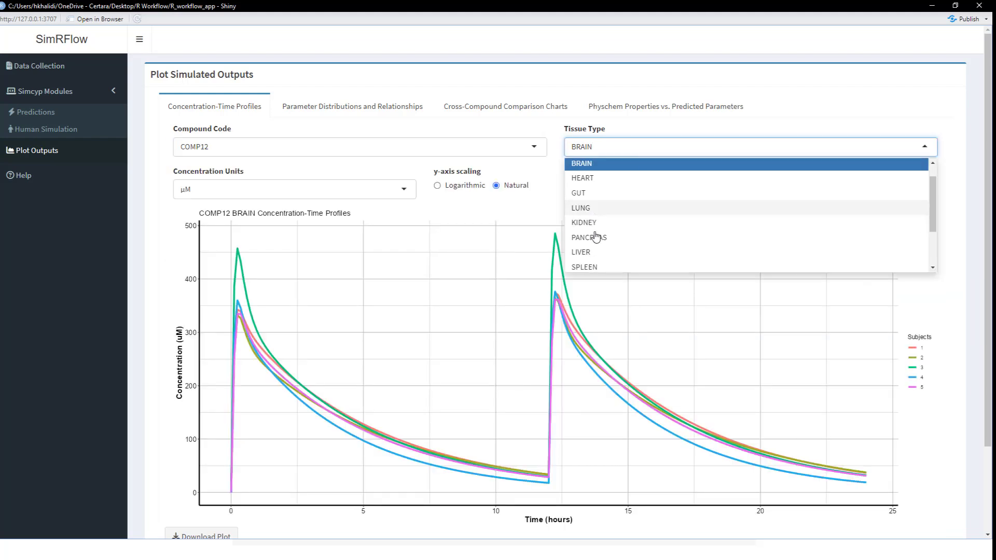
click(590, 252)
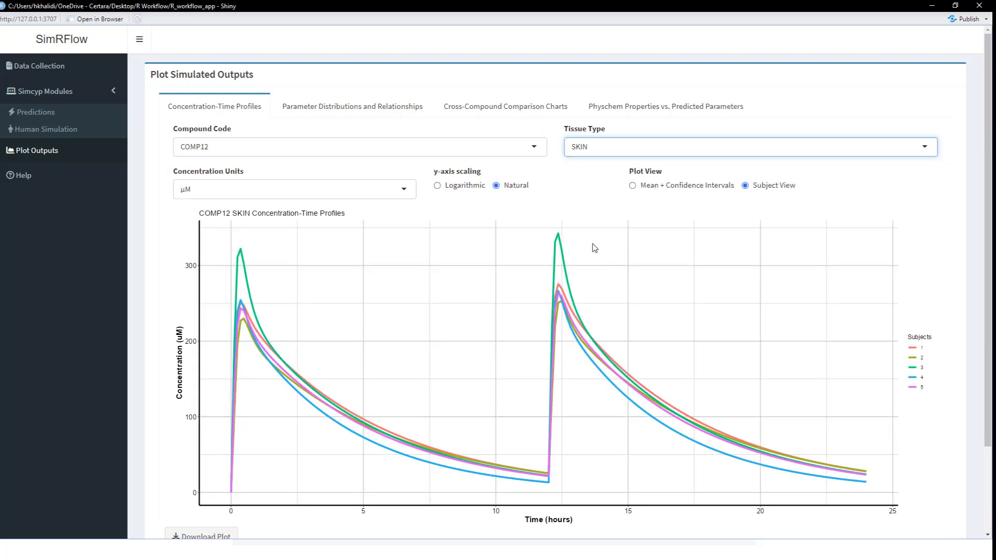
click(614, 151)
scroll(591, 258, down, 1)
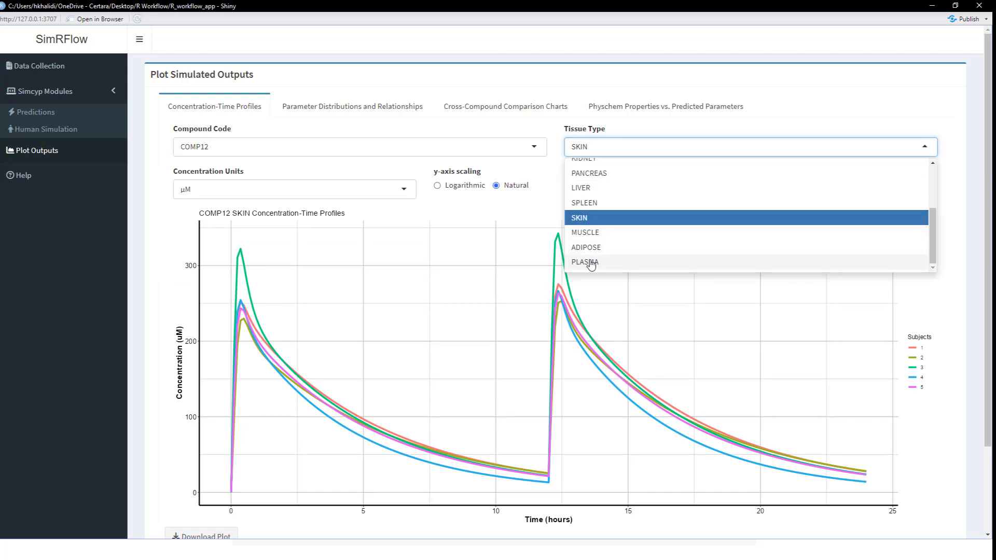
click(587, 262)
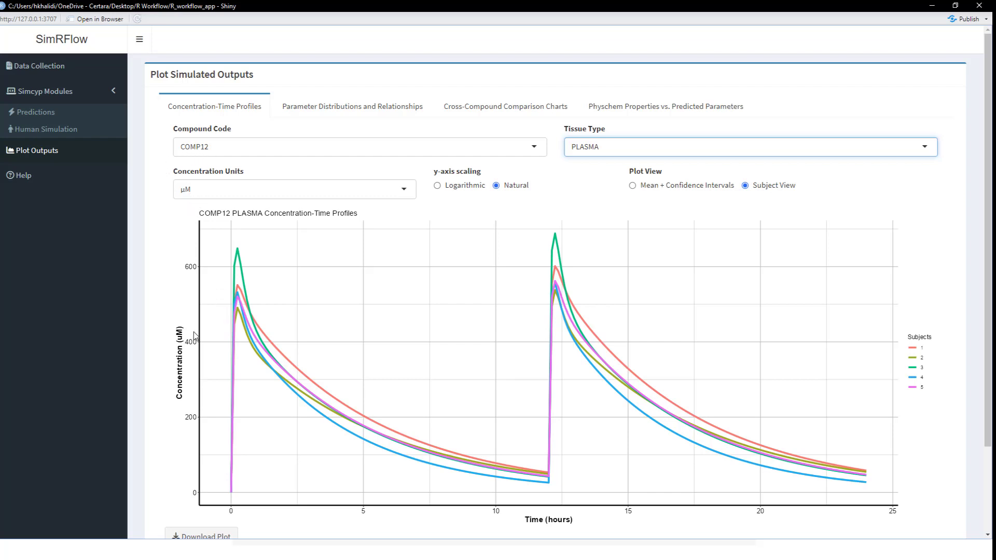
- Set the COMP12 plasma plot's concentration units to ng/mL and its view to Mean + Confidence Intervals
click(207, 191)
click(208, 208)
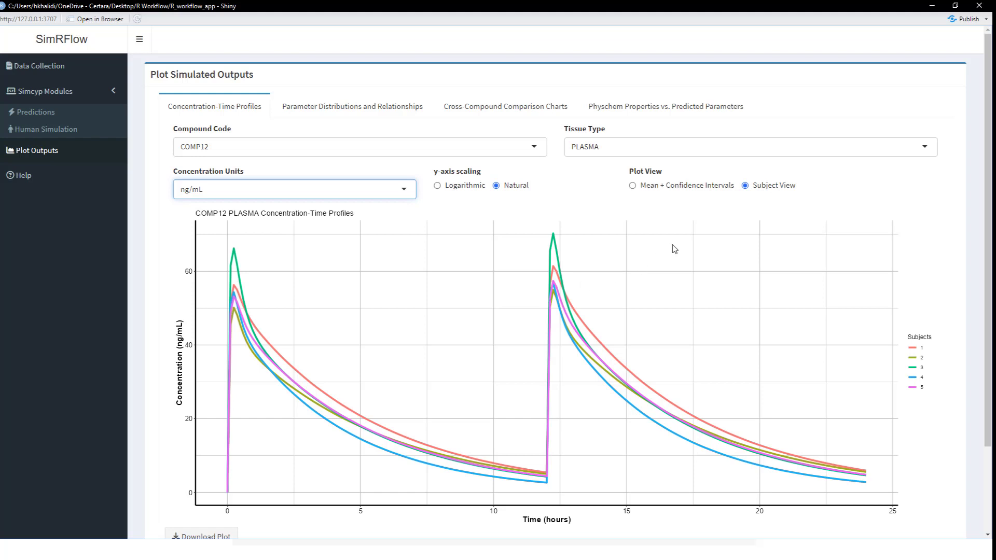
click(634, 187)
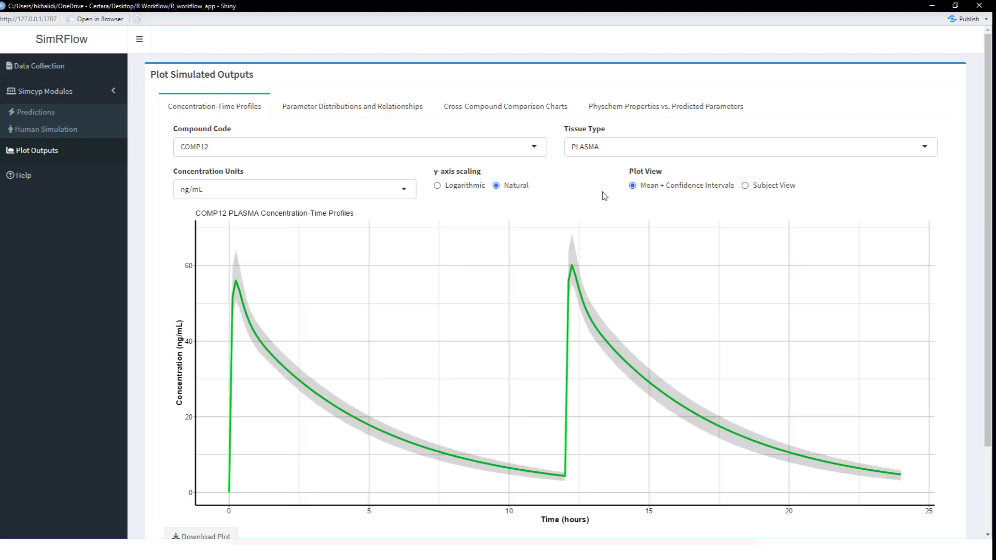
- Plot the COMP12 concentration-time profile for LIVER with logarithmic y-axis scaling
click(587, 151)
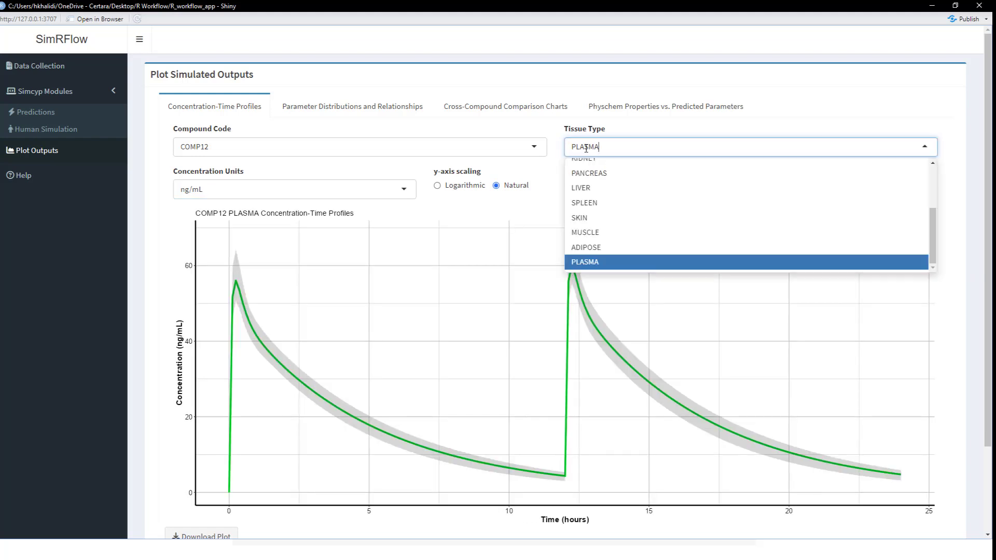
click(584, 188)
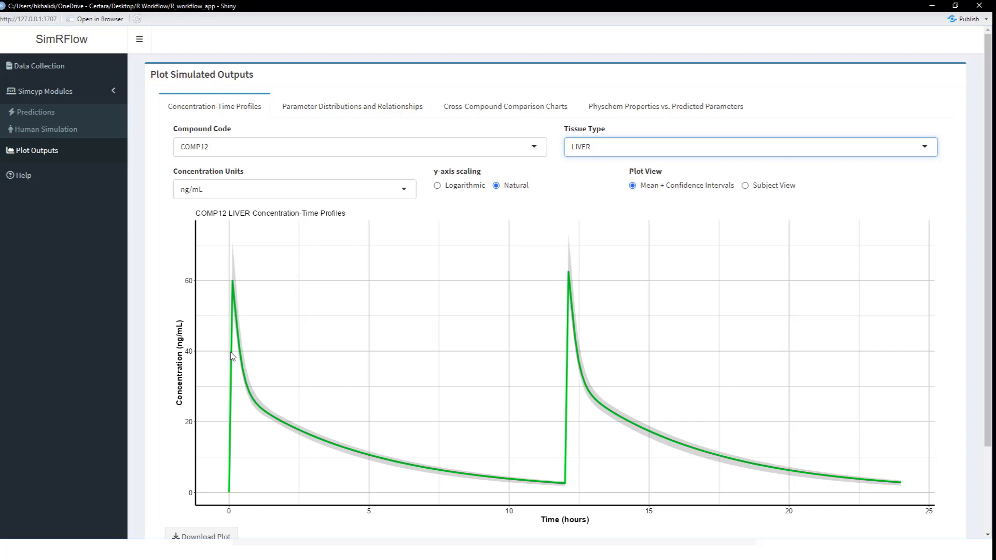
click(467, 187)
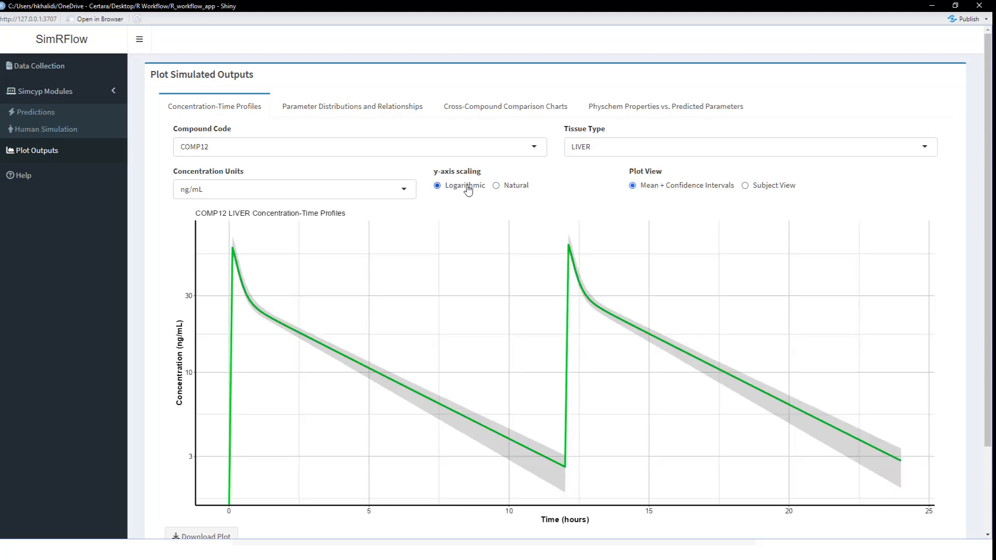
- Plot the COMP12 profiles for ALL tissue types and set the y-axis scaling to Natural
click(613, 152)
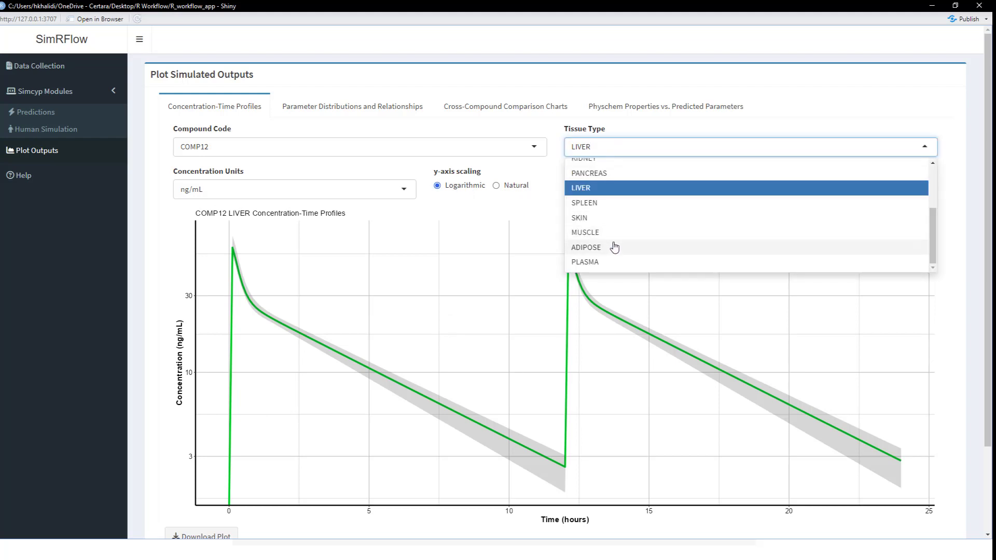
scroll(612, 244, up, 2)
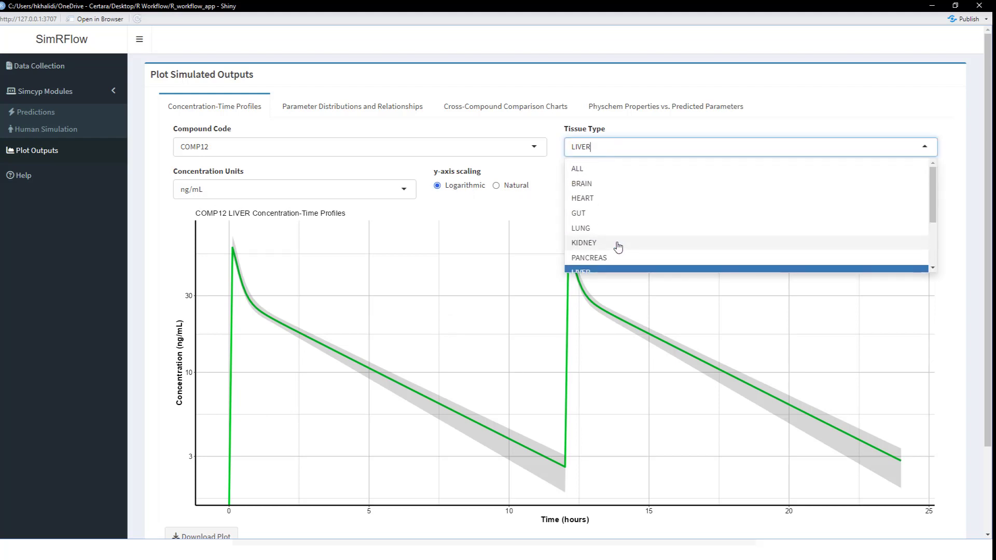
click(592, 170)
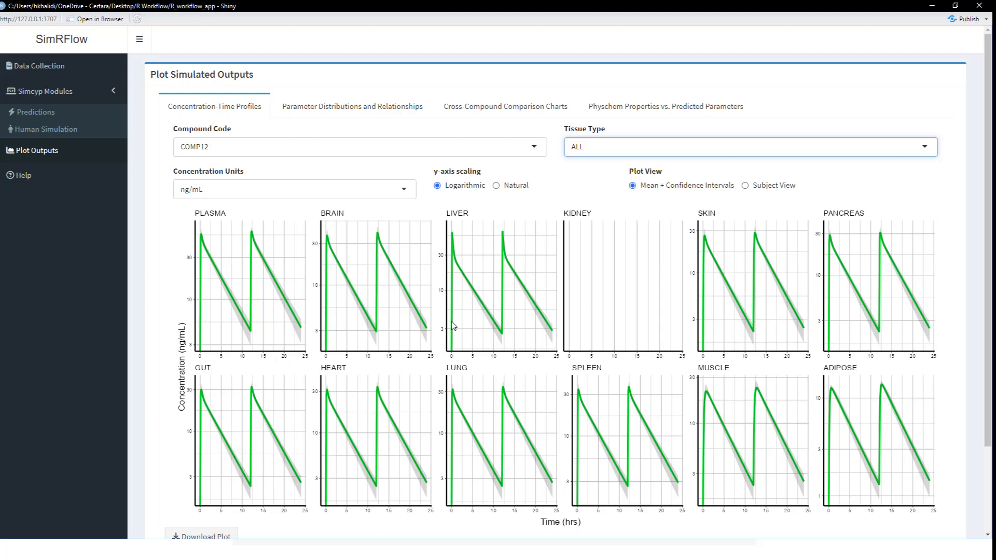
click(506, 192)
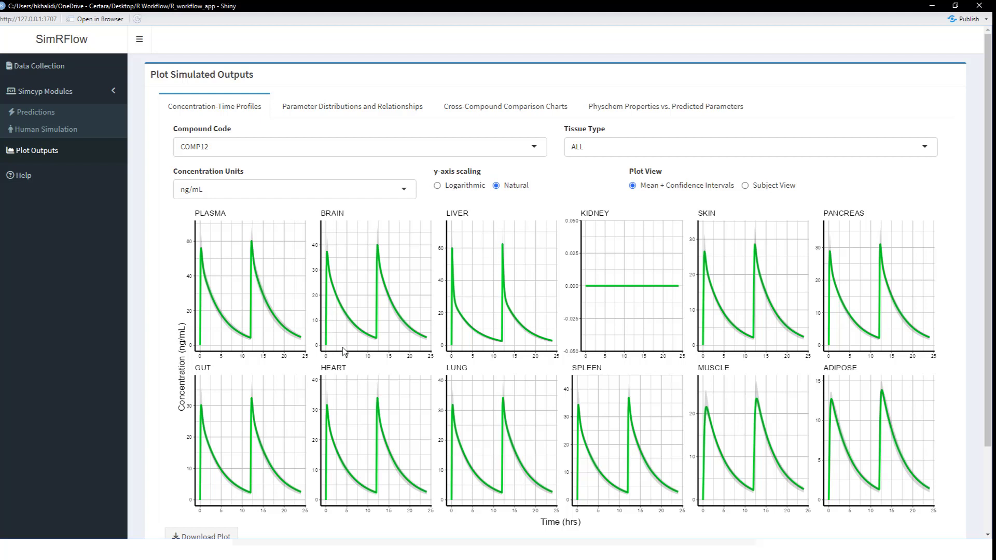
- Open the Parameter Distributions and Relationships plots and show the distribution of Age for COMP1
click(328, 109)
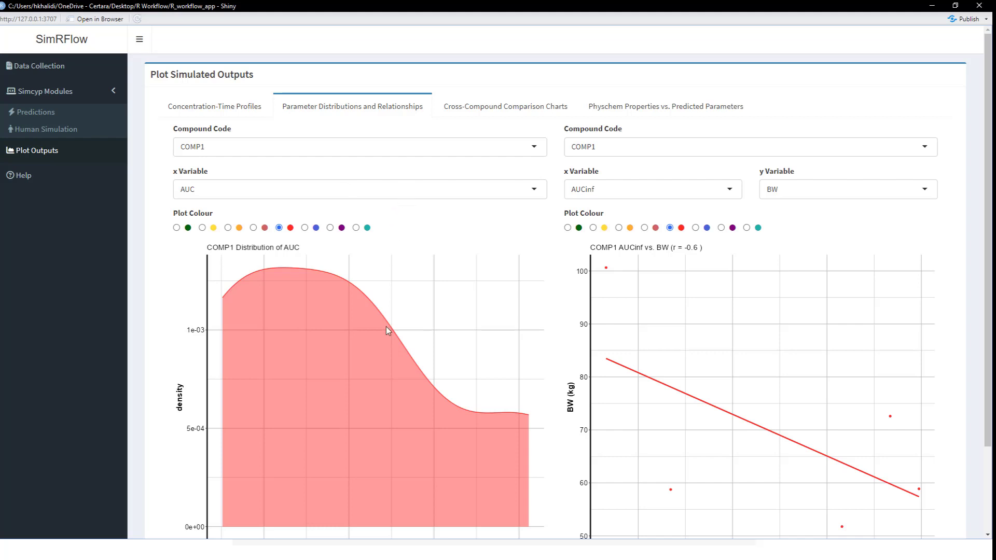
scroll(385, 324, down, 1)
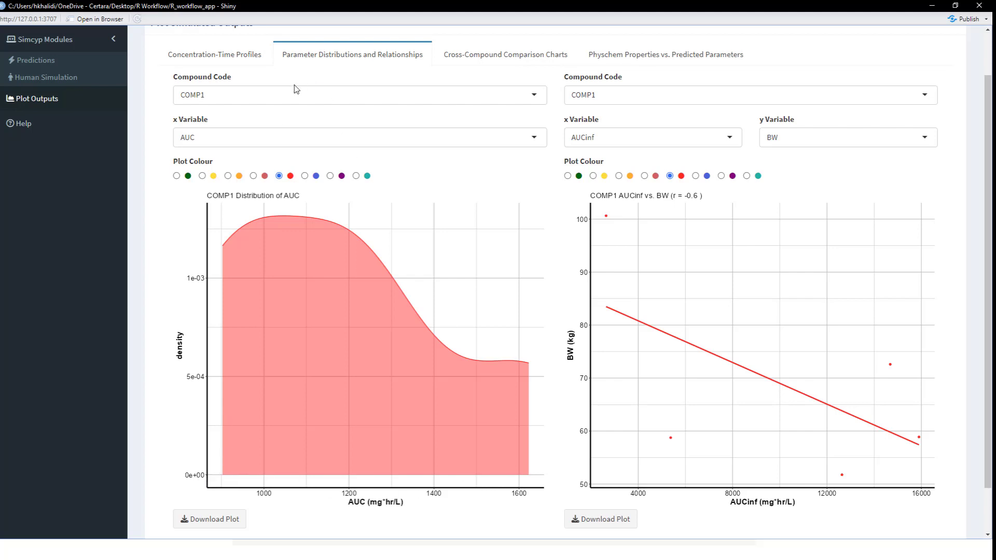
click(273, 137)
scroll(263, 200, down, 2)
scroll(261, 210, up, 1)
scroll(261, 210, up, 2)
scroll(204, 218, down, 2)
click(202, 195)
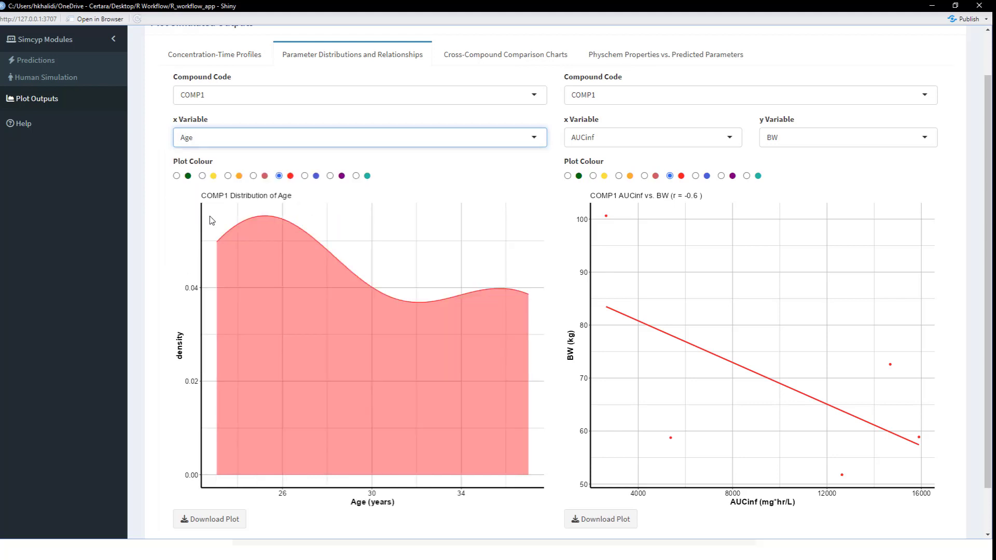
- Change the COMP1 distribution plot's x variable to GFR
click(233, 141)
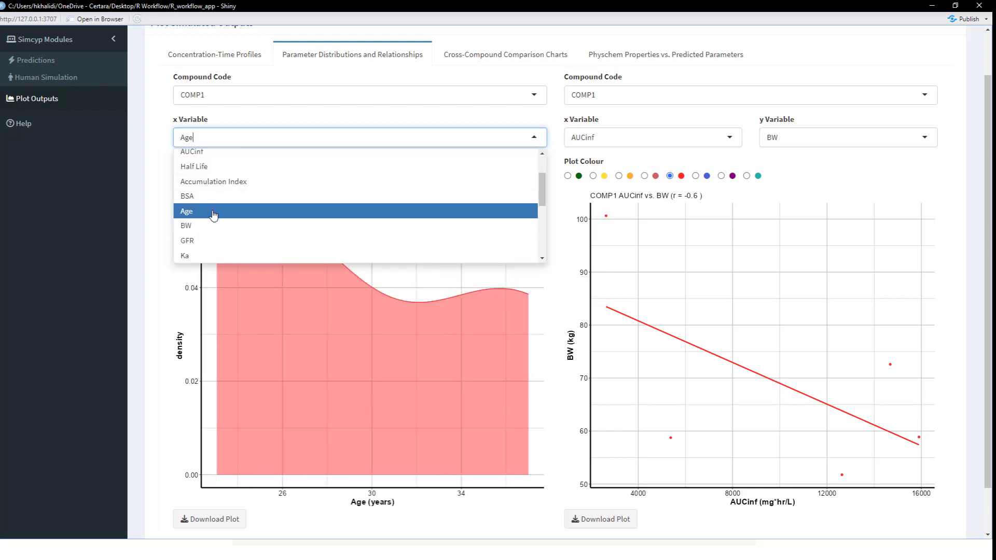
scroll(209, 216, up, 2)
click(208, 192)
click(218, 138)
click(196, 192)
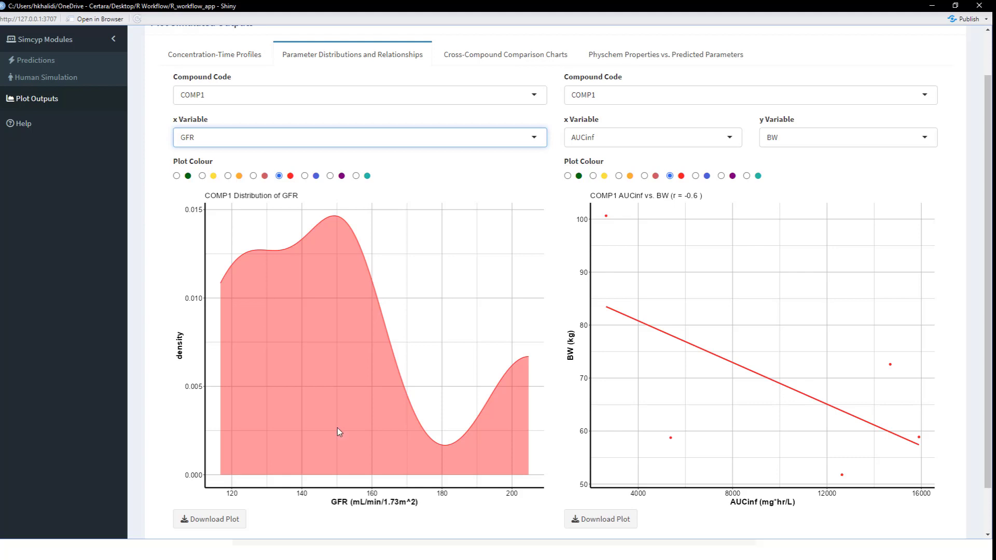
- Try the purple and teal plot colours on the GFR distribution, and restore red
click(332, 176)
click(354, 176)
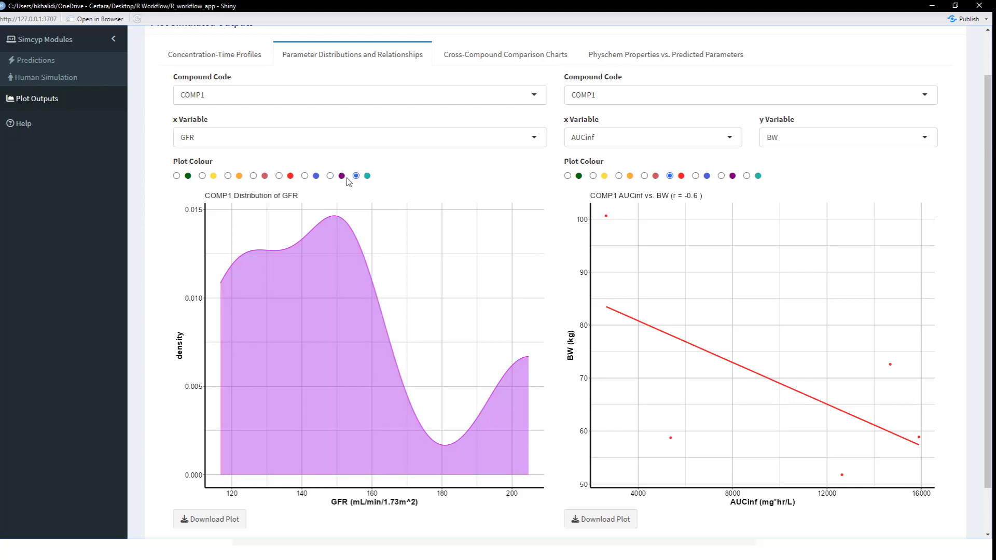
click(279, 176)
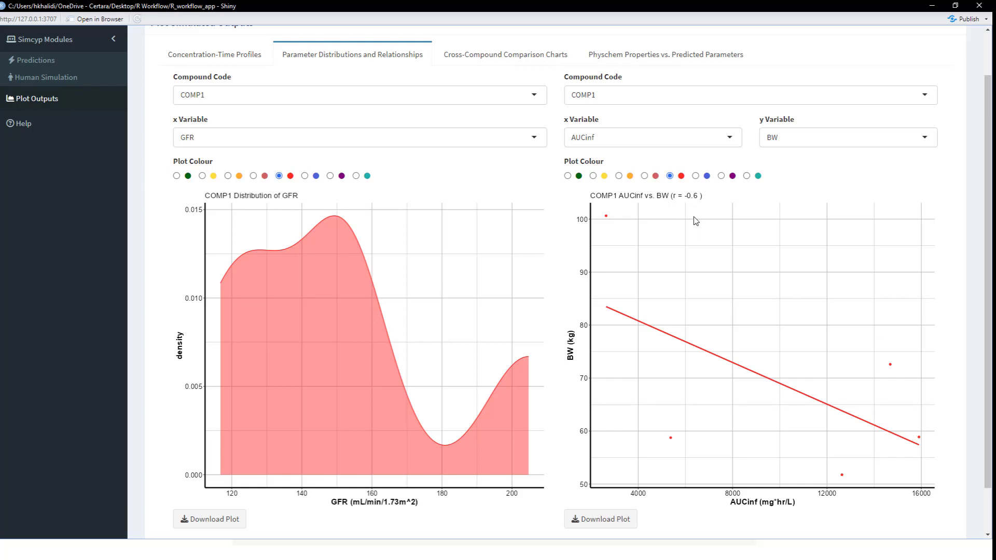
- Set both the x and y variables of the COMP1 relationship plot to Plasma Cmax
click(681, 139)
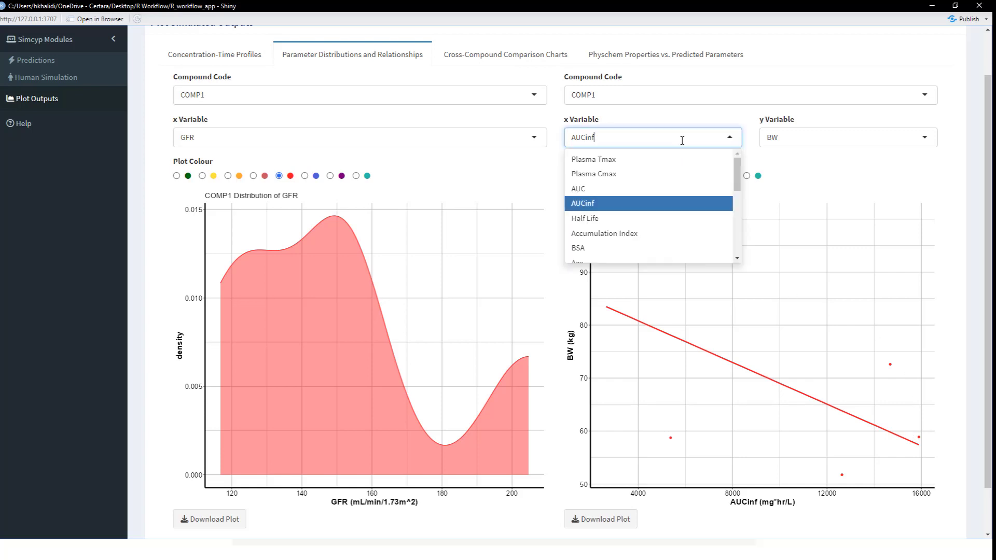
click(597, 174)
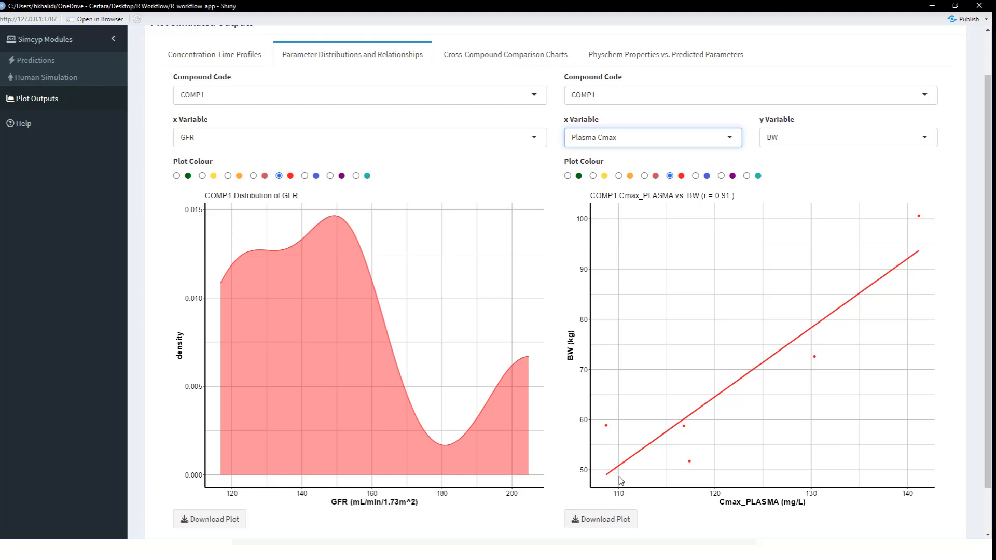
click(772, 137)
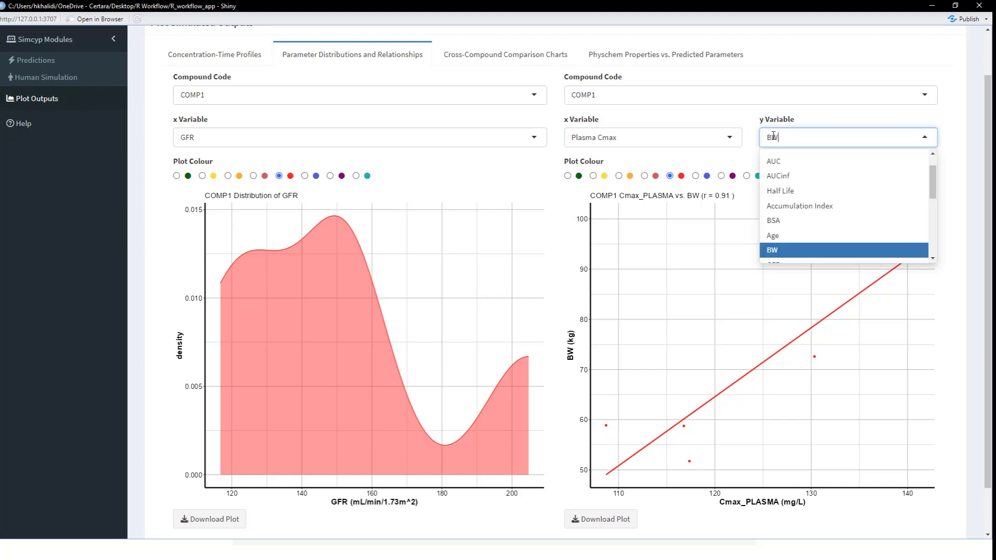
scroll(801, 220, up, 5)
click(794, 213)
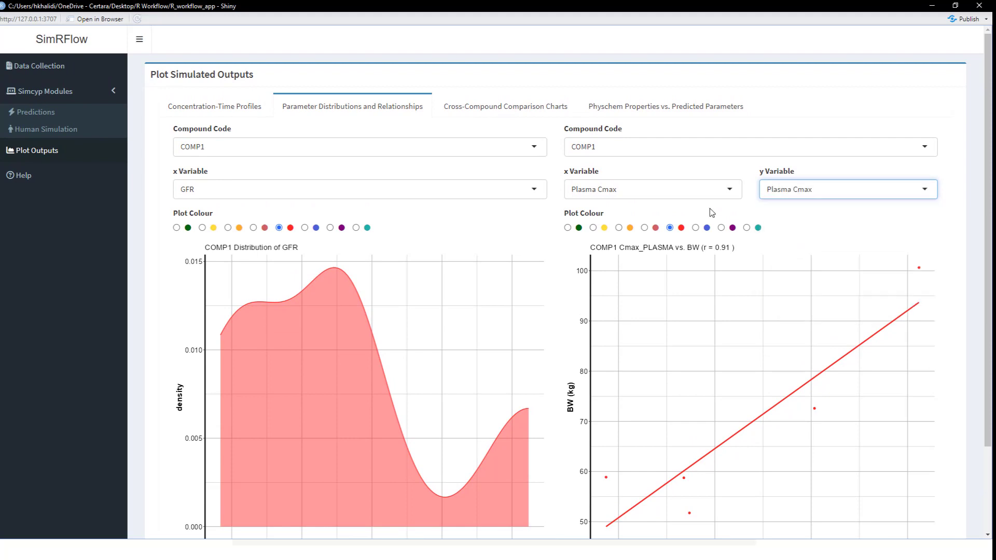
- Change the relationship plot's x variable to BW and examine Plasma Cmax against body weight for COMP1
click(685, 192)
scroll(575, 244, down, 3)
scroll(581, 239, up, 2)
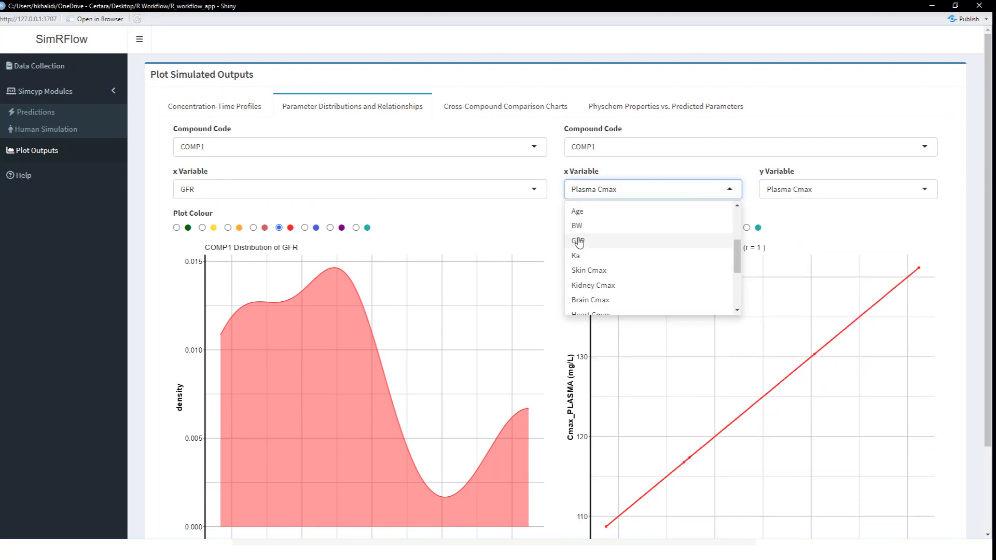
click(584, 222)
scroll(805, 289, down, 3)
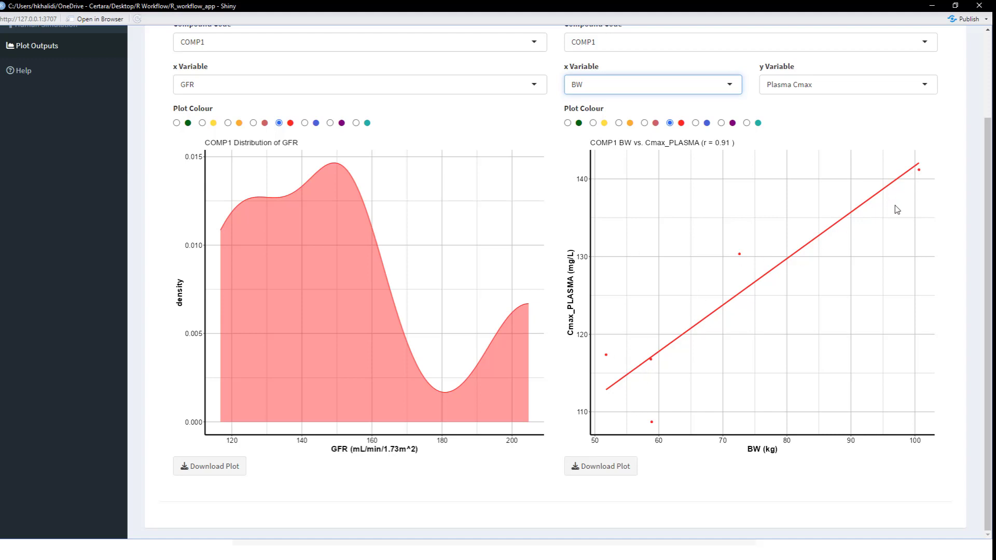
scroll(626, 315, up, 3)
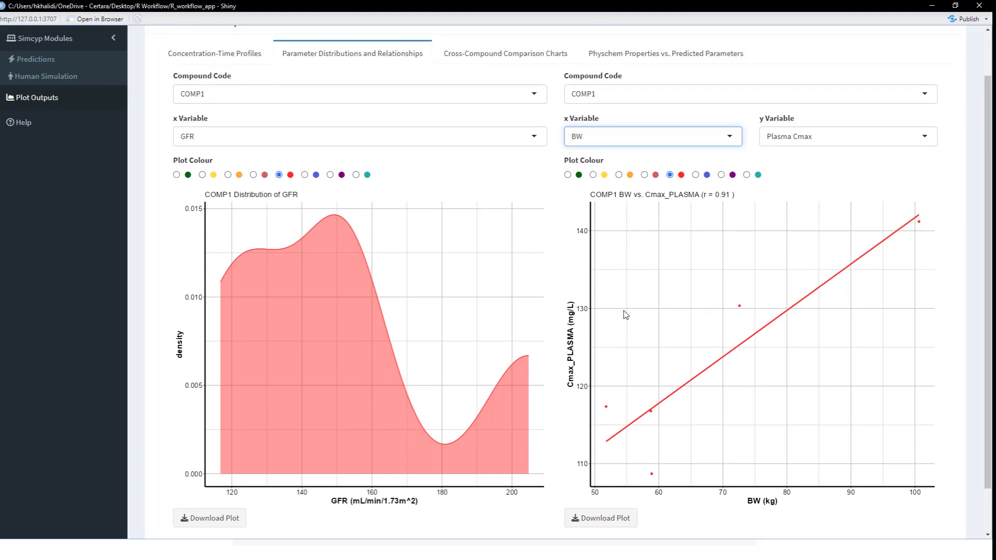
- Open the Cross-Compound Comparison Charts and order the Plasma Tmax chart by Ascending Value
click(482, 106)
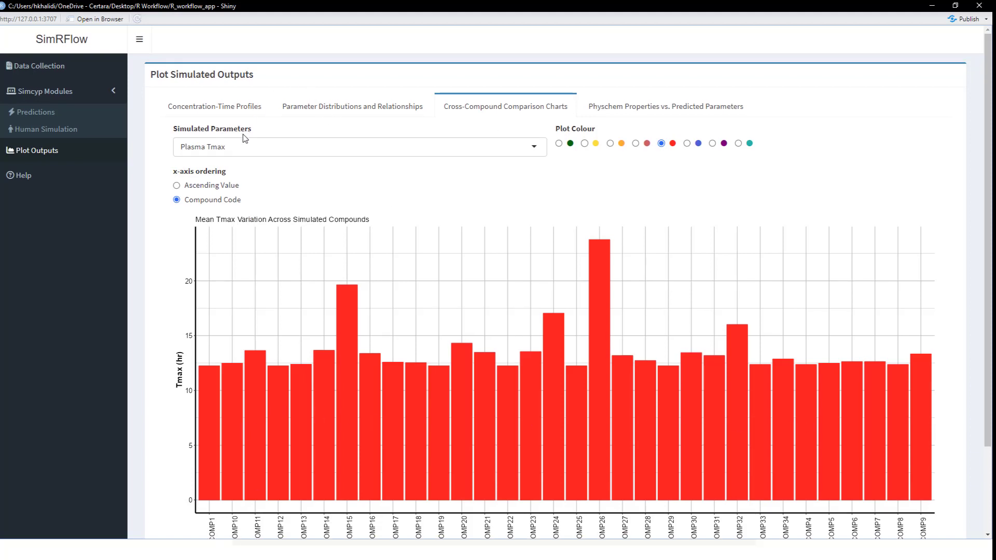
click(239, 154)
click(165, 162)
click(202, 188)
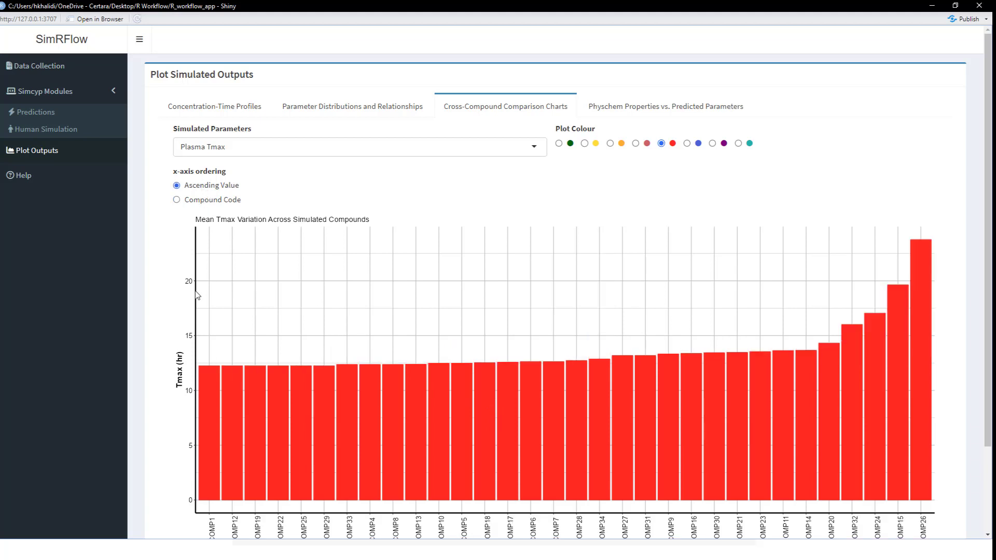
scroll(924, 519, down, 1)
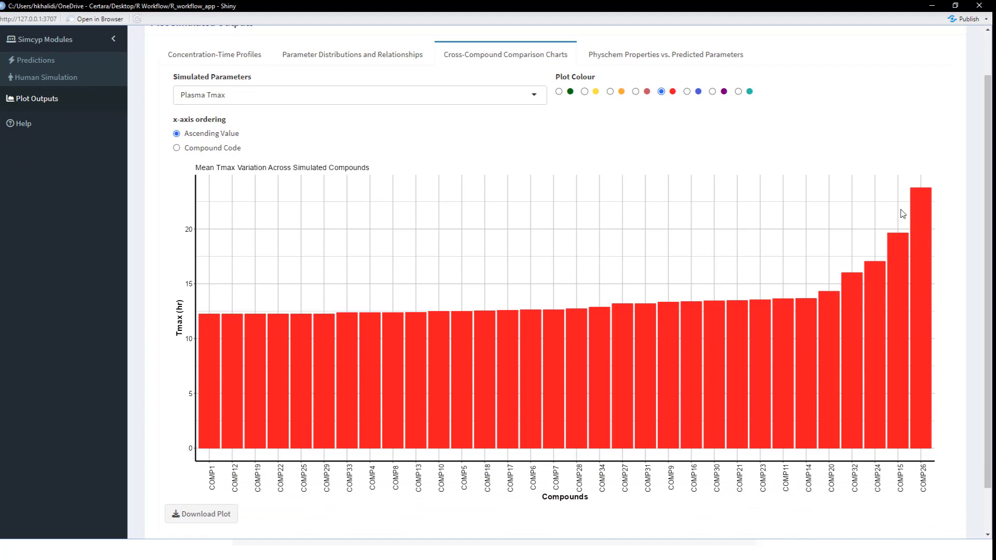
- Order the comparison chart by Compound Code and set its simulated parameter to Volume of Distribution
click(201, 150)
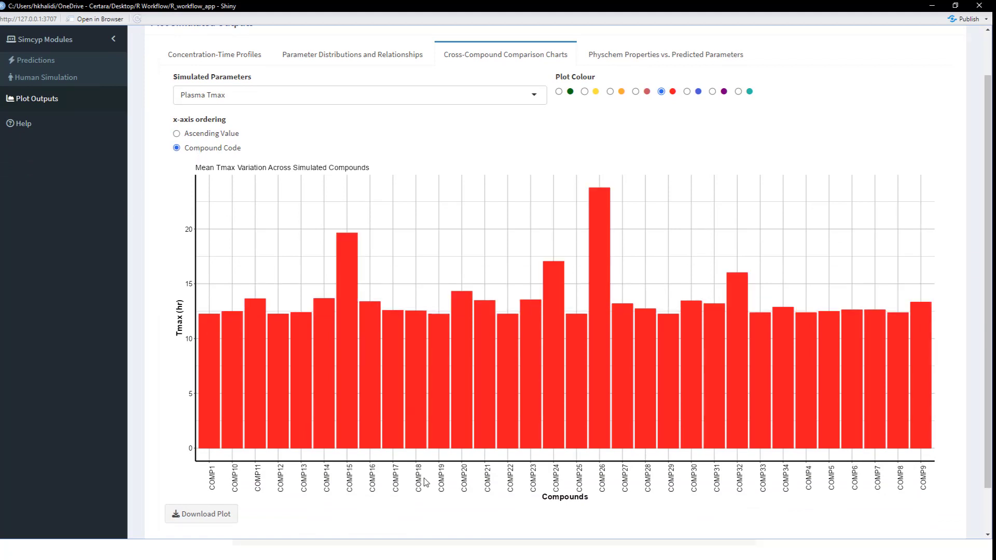
click(308, 94)
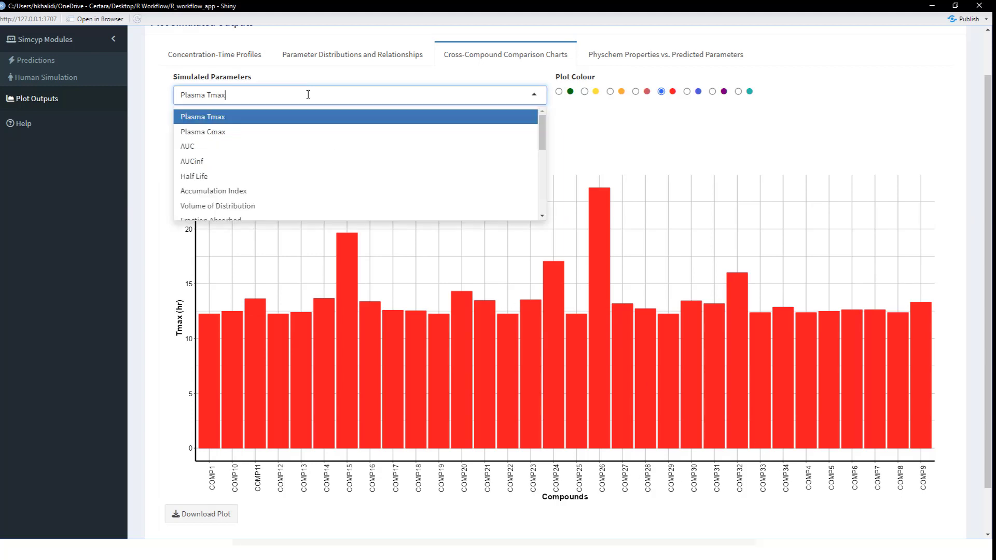
click(222, 206)
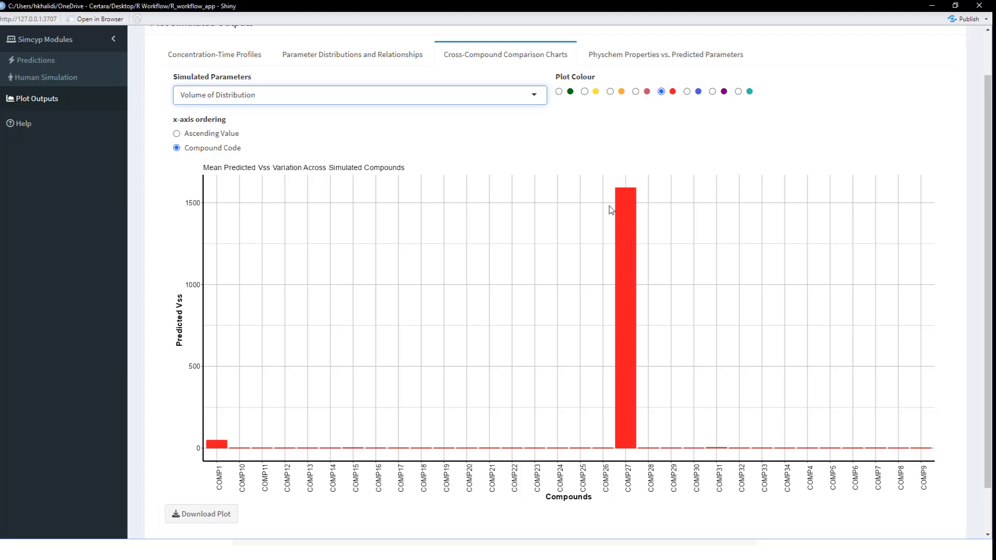
- Open the Physchem Properties vs. Predicted Parameters plots and show Plasma Cmax against Compound Characterisation
click(649, 59)
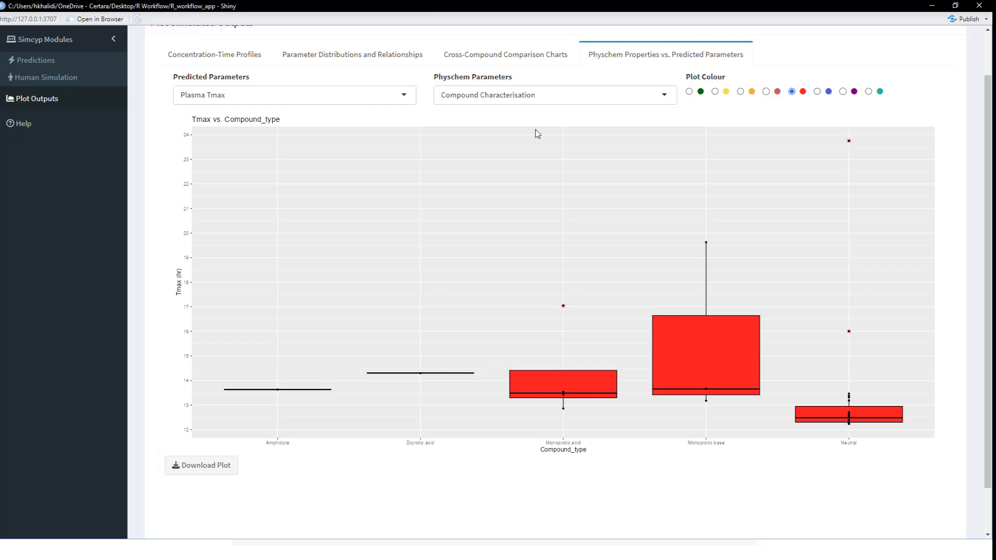
scroll(259, 103, up, 2)
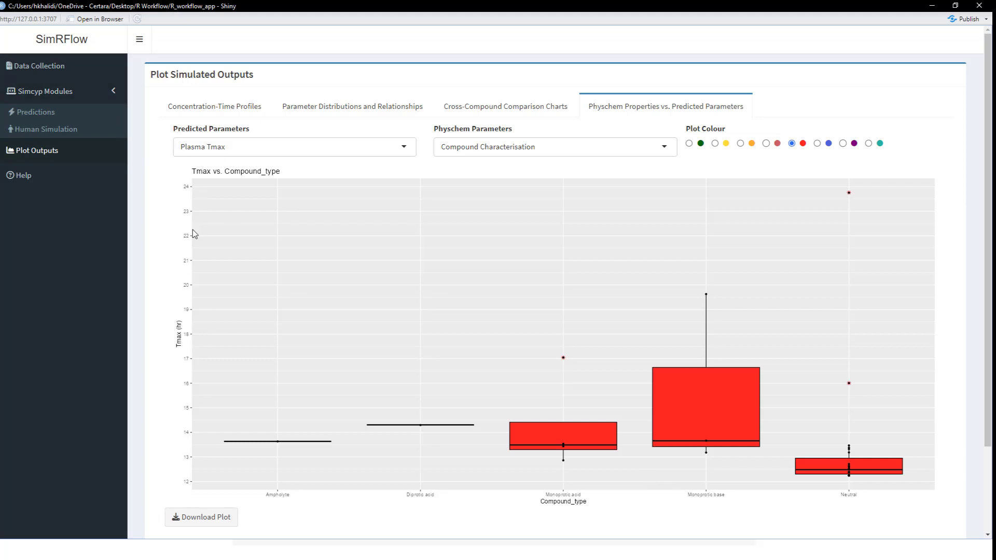
click(283, 148)
click(262, 187)
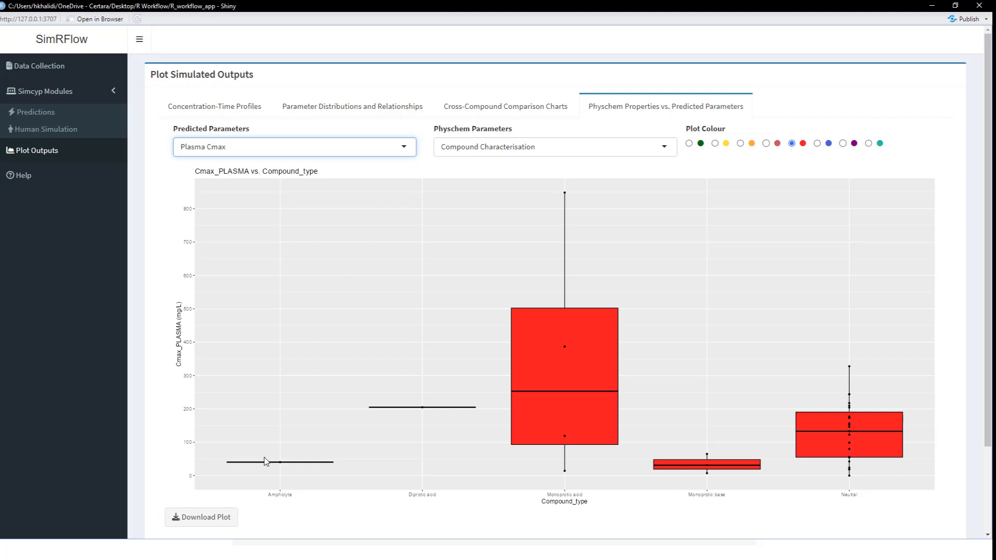
- Set the physchem parameter to LogP and the predicted parameter to Volume of Distribution, and list the other physchem options
click(478, 146)
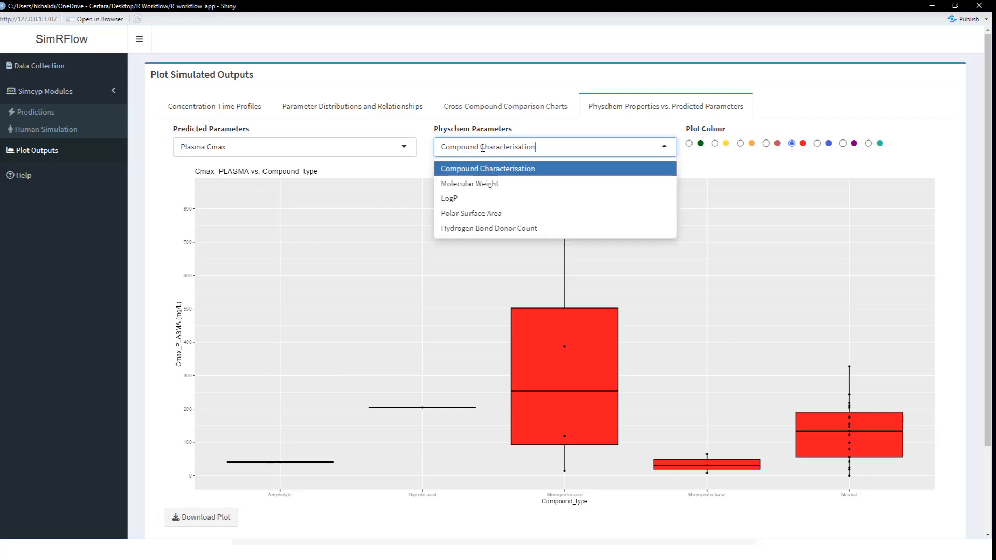
click(464, 204)
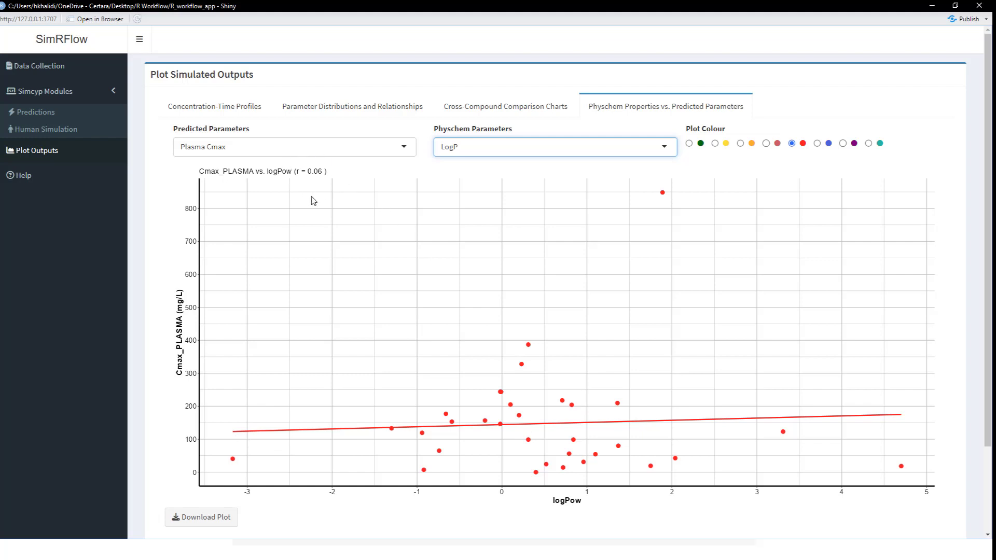
click(300, 157)
click(245, 261)
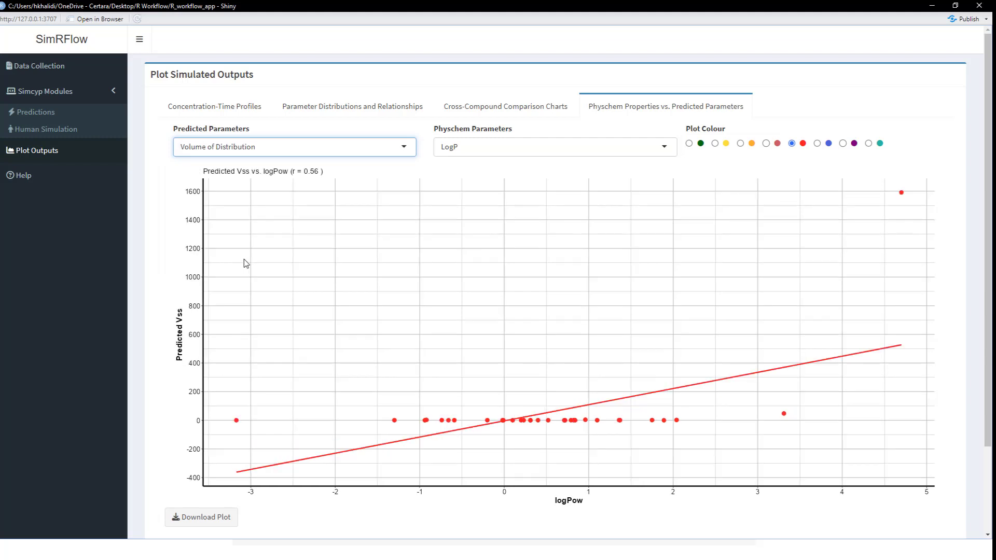
click(505, 144)
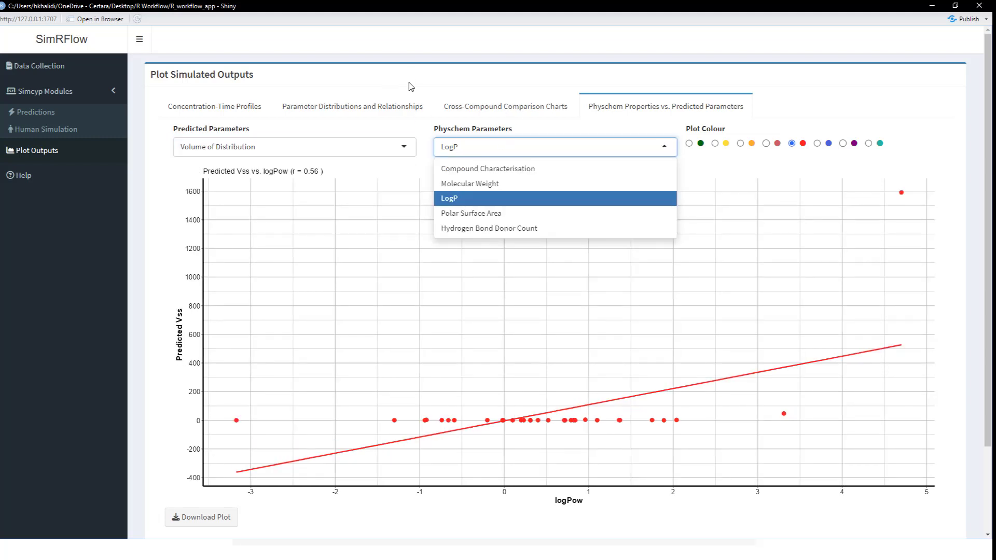